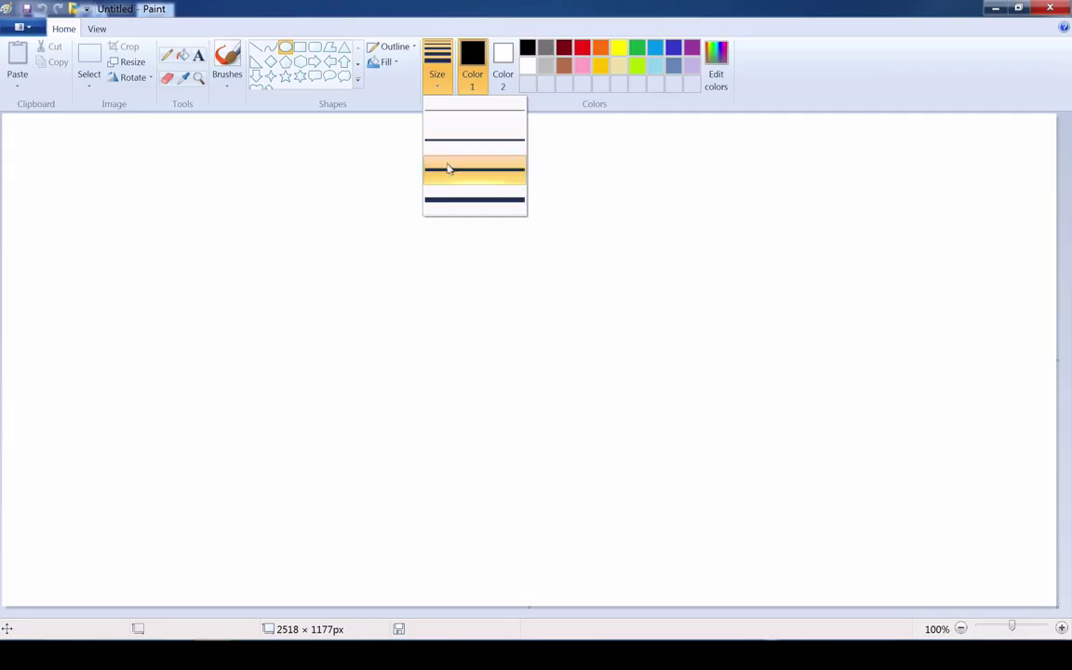
# - Draw the cow's snout as a horizontal black ellipse about 181 × 107 px using the third line thickness
pyautogui.click(447, 169)
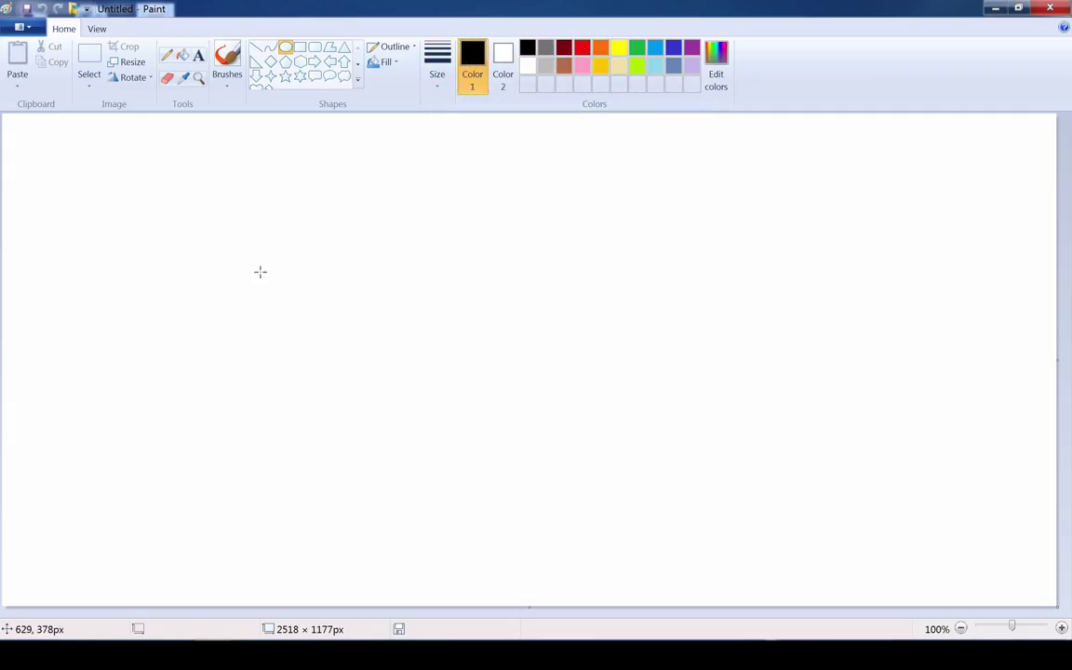
pyautogui.moveTo(263, 272); pyautogui.dragTo(337, 316)
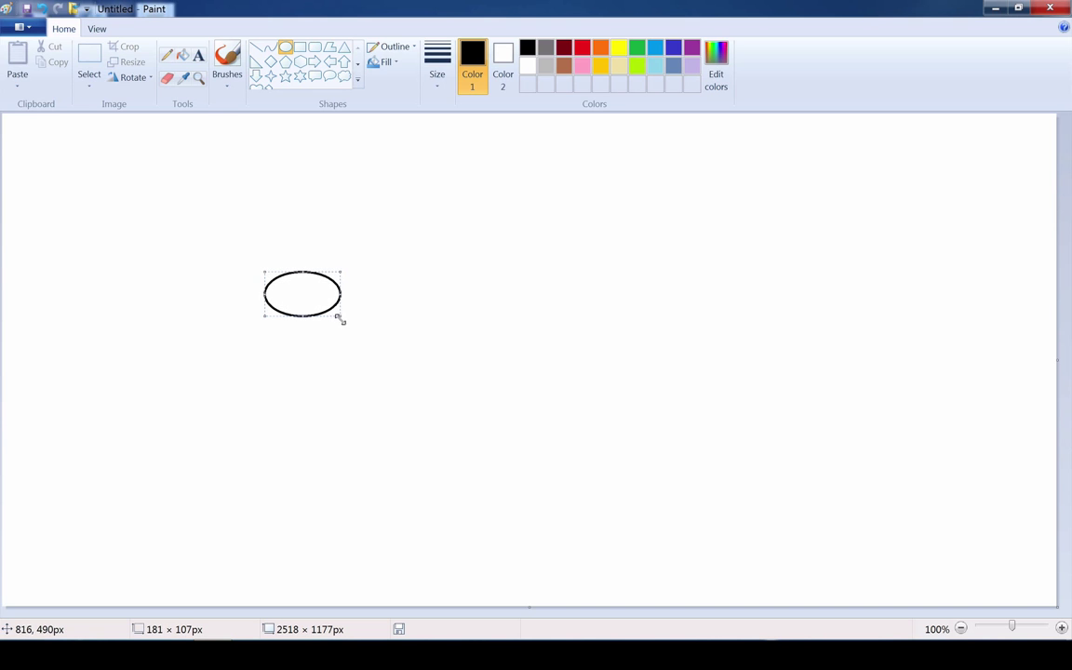
pyautogui.click(398, 334)
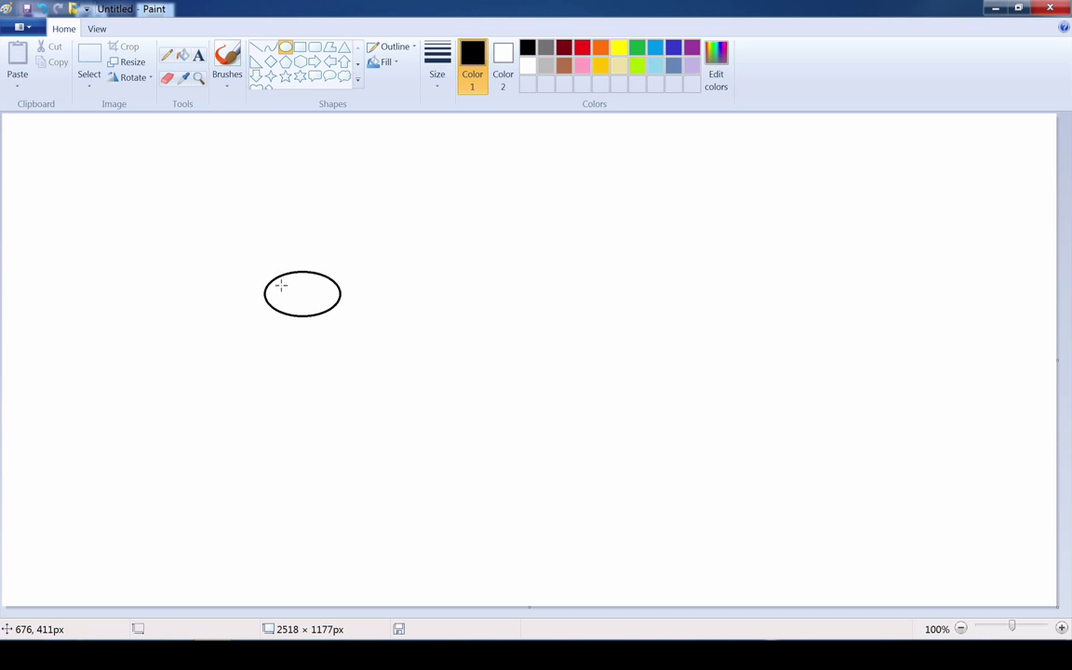
# - Add two narrow upright nostrils about 12 × 29 px inside the snout and fill them with black
pyautogui.moveTo(281, 286); pyautogui.dragTo(314, 296)
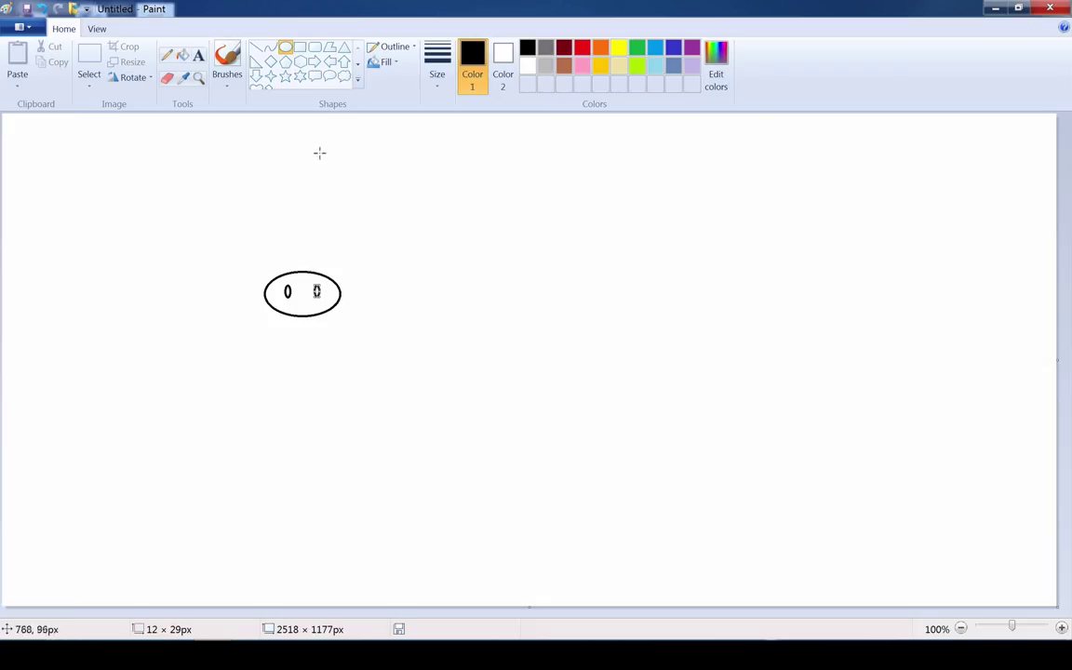
pyautogui.click(181, 56)
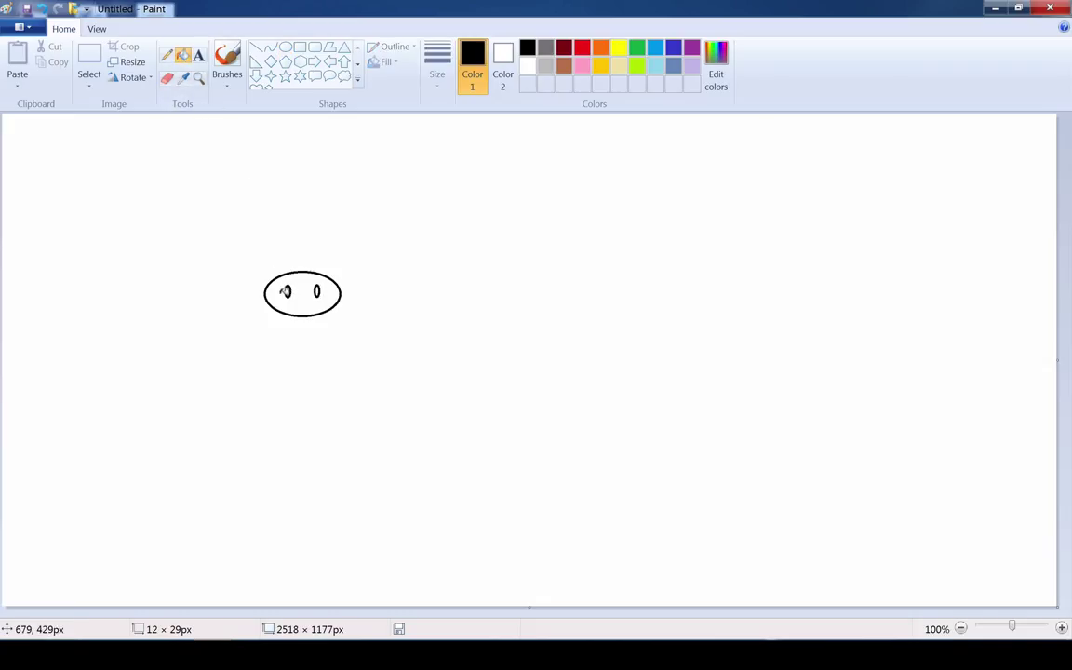
pyautogui.click(285, 292)
pyautogui.click(316, 293)
# - Draw the head outline as a curve arching up from one upper side of the snout to the other
pyautogui.click(270, 46)
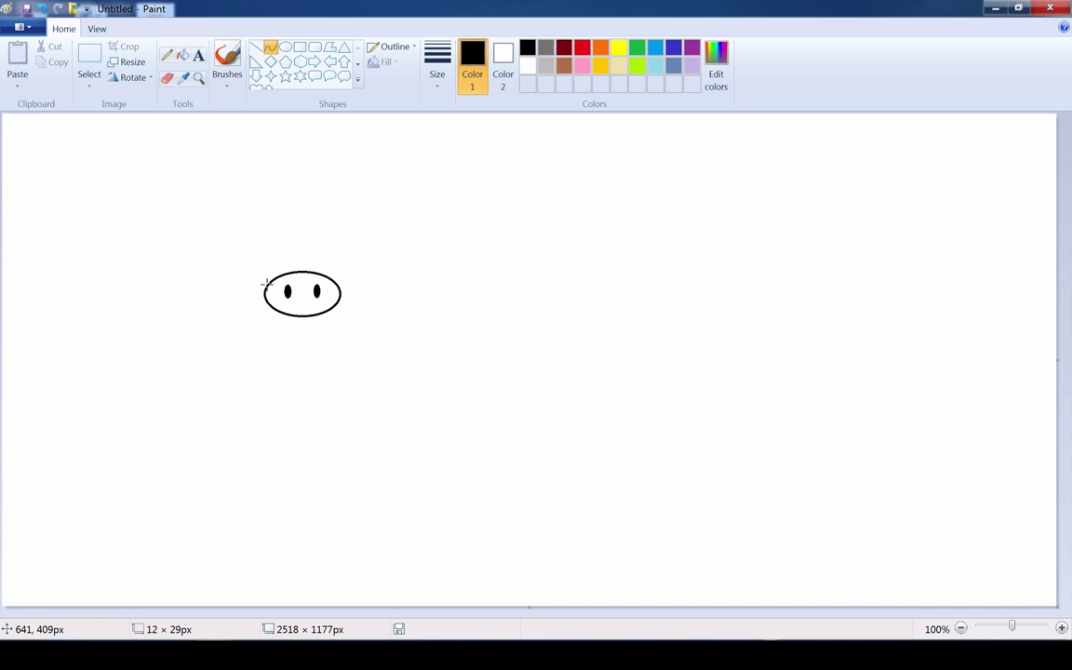
pyautogui.moveTo(266, 281); pyautogui.dragTo(332, 281)
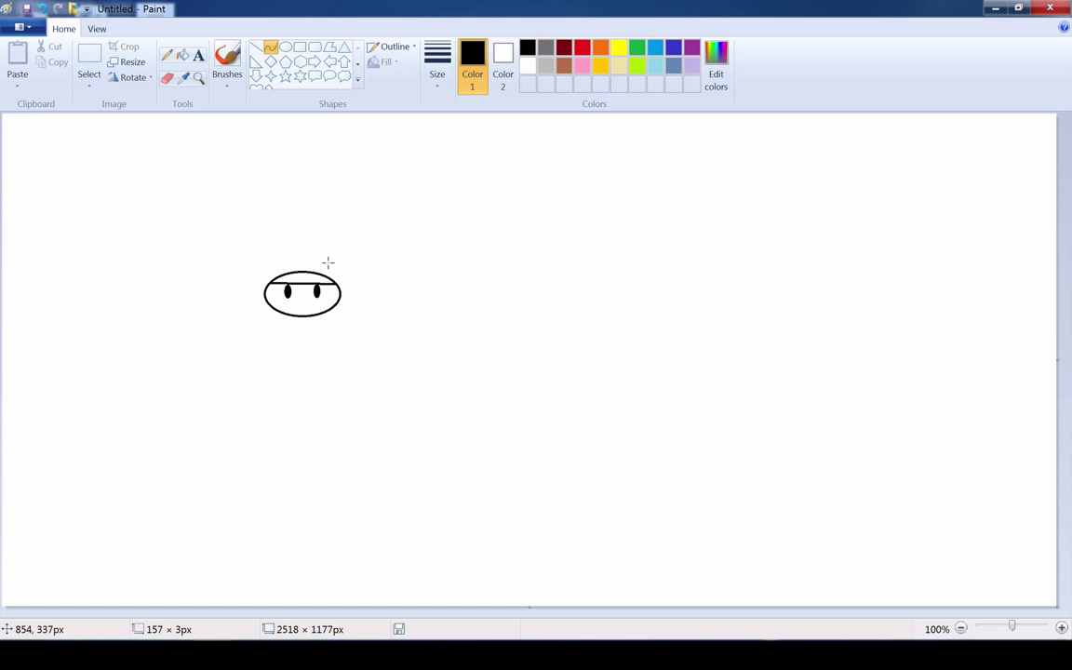
pyautogui.moveTo(279, 281); pyautogui.dragTo(275, 189)
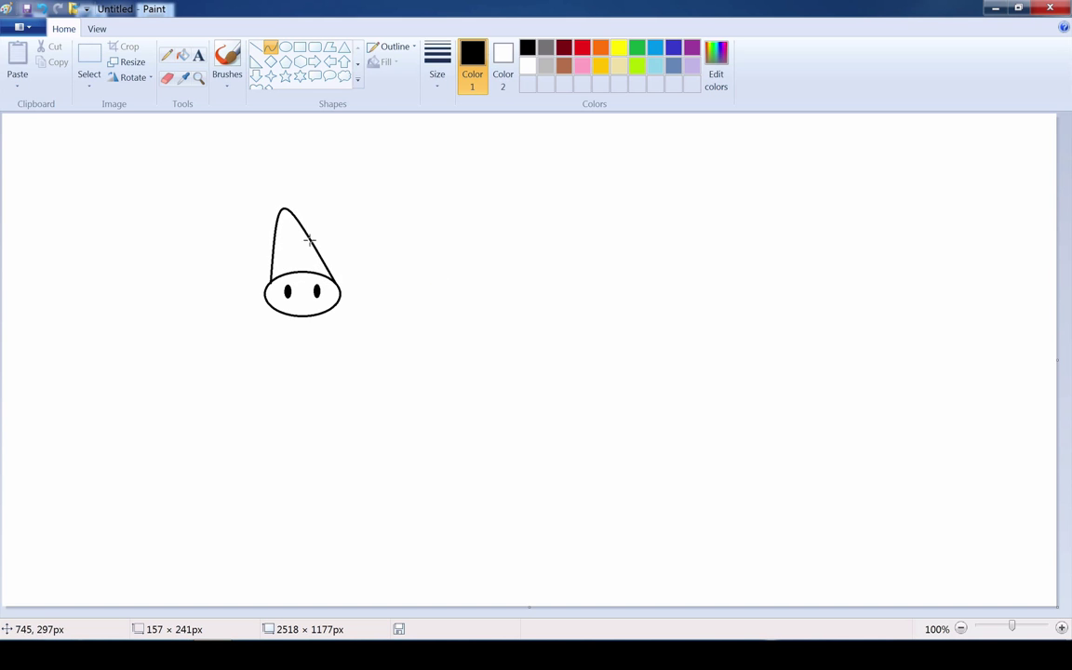
pyautogui.moveTo(309, 233); pyautogui.dragTo(364, 199)
pyautogui.click(491, 299)
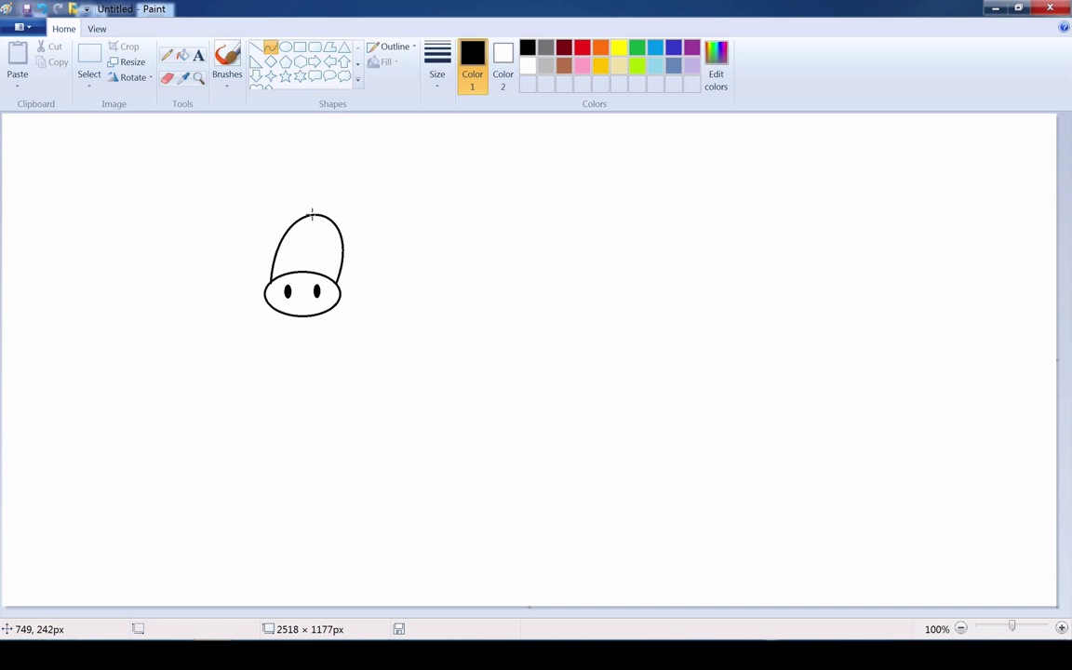
# - Draw a curved patch outline from the top of the head to its right edge
pyautogui.moveTo(311, 213); pyautogui.dragTo(337, 253)
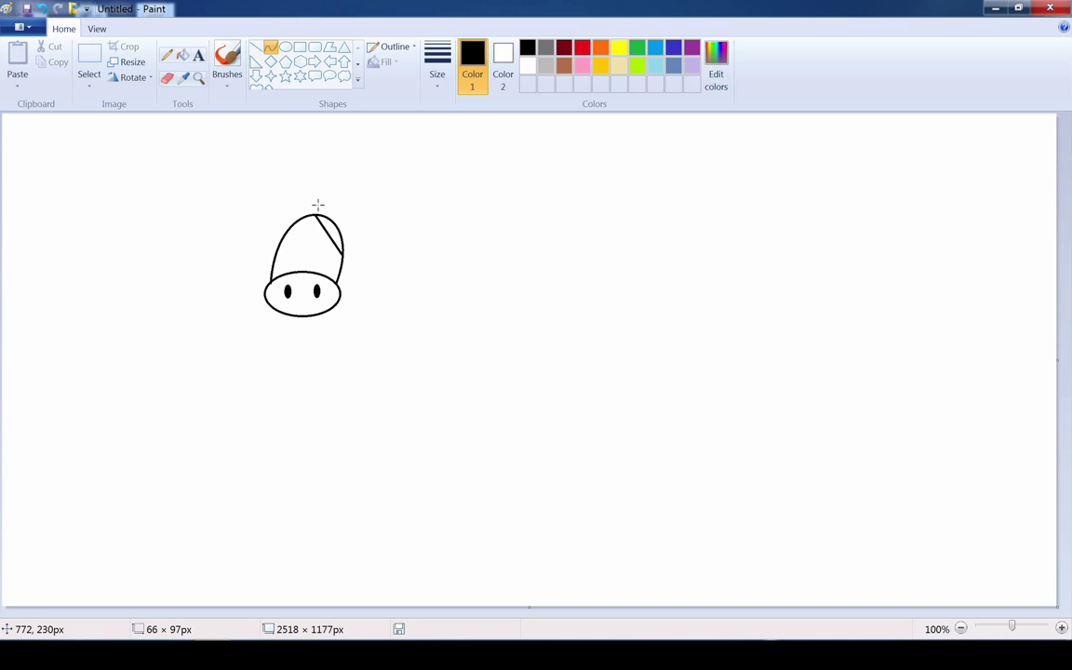
pyautogui.moveTo(321, 239); pyautogui.dragTo(305, 250)
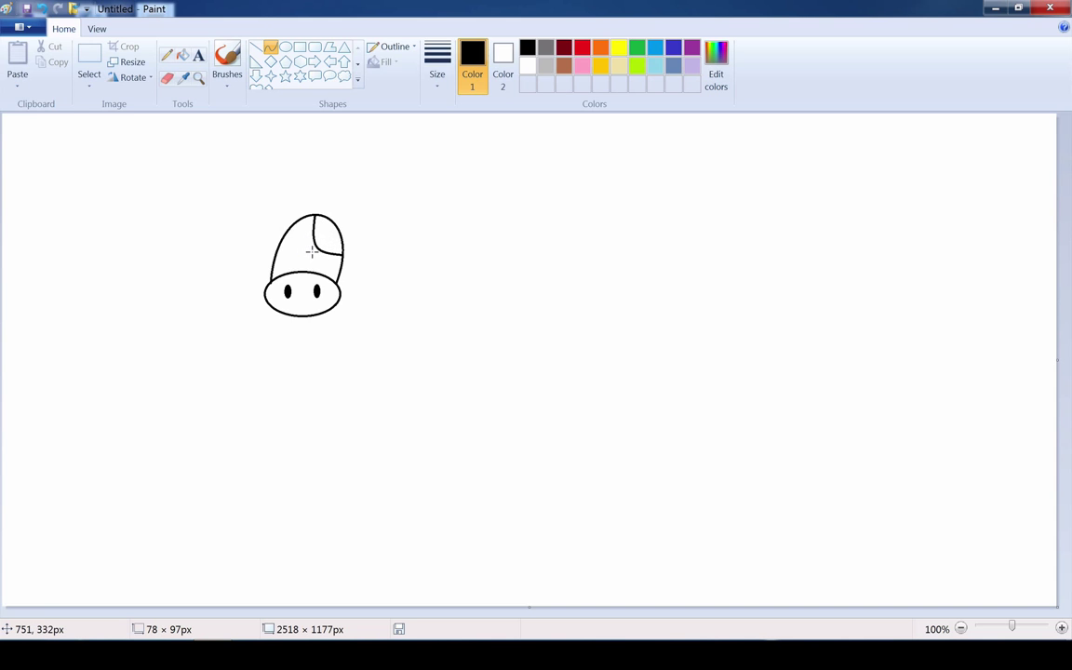
pyautogui.press('Return')
# - Add two oval eyes about 18 × 30 px, one inside the patch and one beside it, and fill them with black
pyautogui.click(285, 47)
pyautogui.moveTo(306, 231); pyautogui.dragTo(327, 239)
pyautogui.click(182, 56)
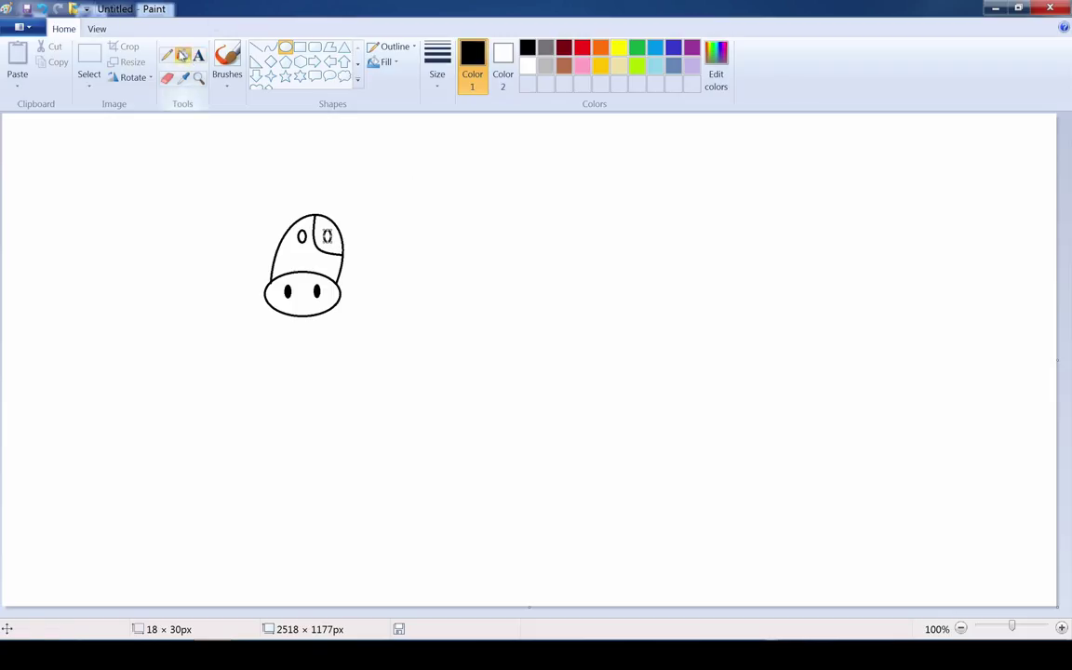
pyautogui.click(302, 236)
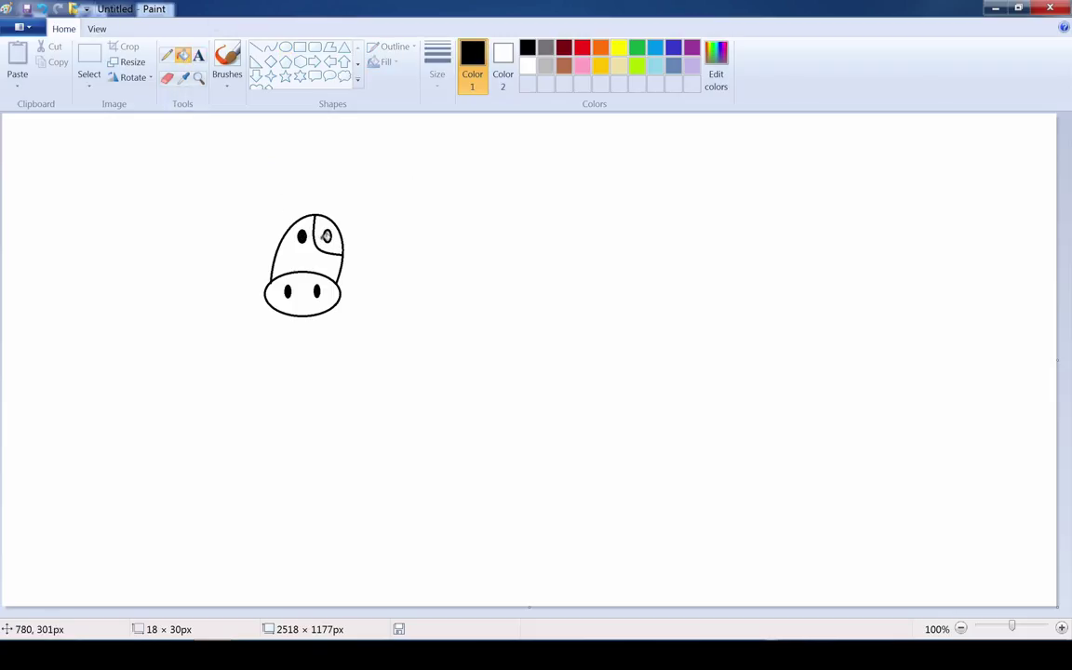
pyautogui.click(327, 237)
# - Draw a pointed, upward-curving horn on each side of the head with paired curves
pyautogui.click(270, 46)
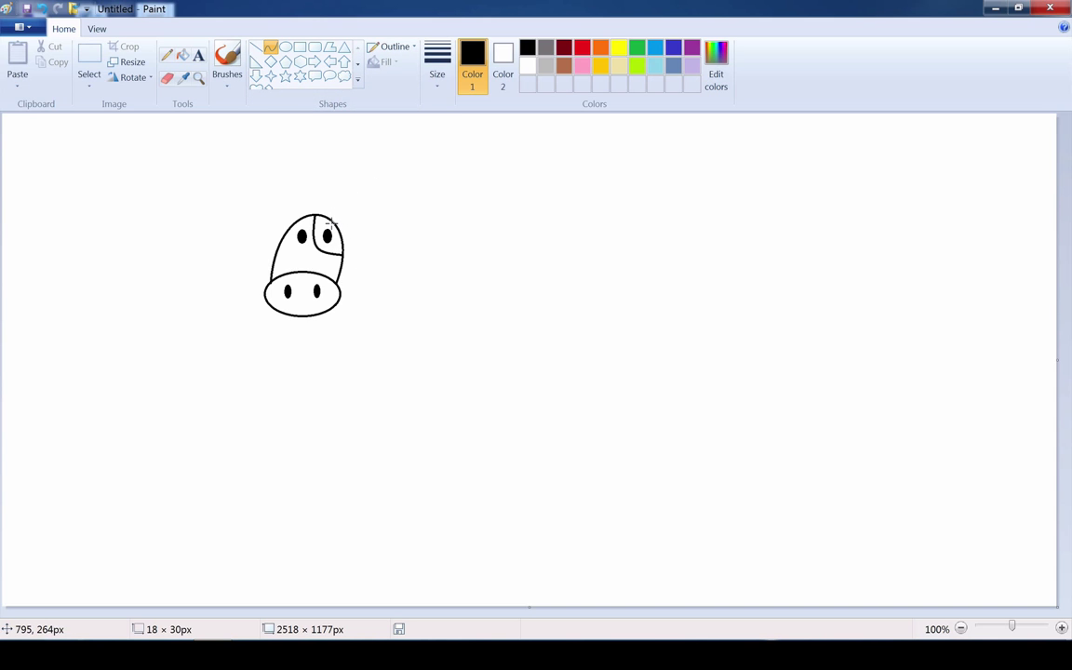
pyautogui.moveTo(330, 224); pyautogui.dragTo(351, 201)
pyautogui.moveTo(335, 219)
pyautogui.mouseDown()
pyautogui.moveTo(355, 215)
pyautogui.moveTo(336, 231)
pyautogui.moveTo(363, 219)
pyautogui.moveTo(351, 235)
pyautogui.mouseUp()
pyautogui.click(425, 224)
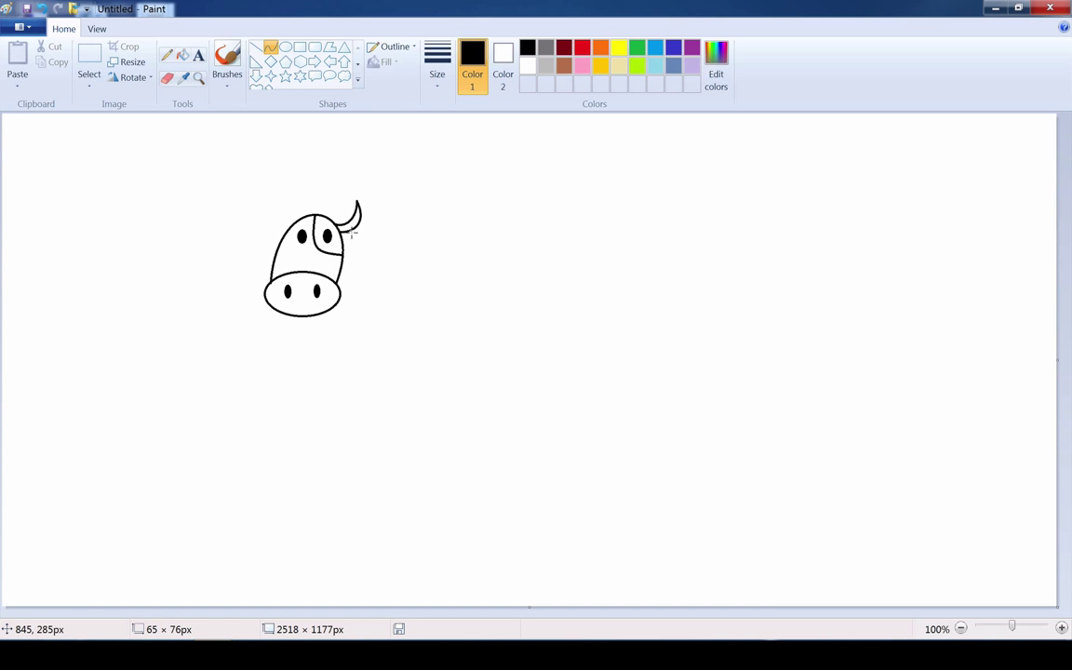
pyautogui.click(454, 249)
pyautogui.moveTo(290, 220); pyautogui.dragTo(263, 223)
pyautogui.click(276, 193)
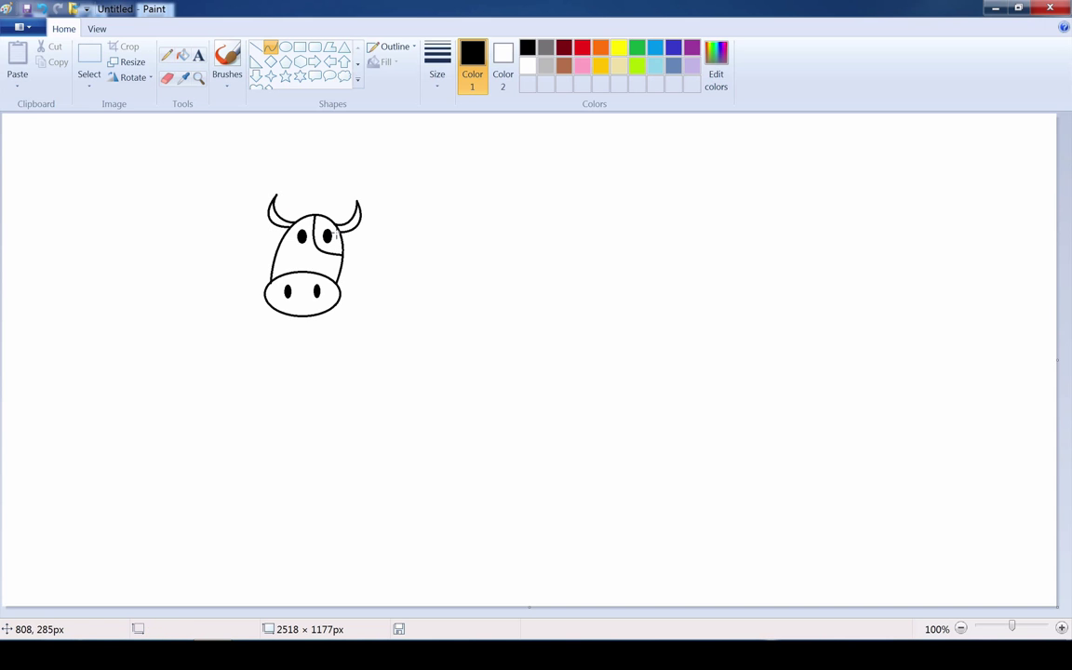
# - Draw a leaf-shaped ear below each horn using curves
pyautogui.moveTo(335, 236)
pyautogui.mouseDown()
pyautogui.moveTo(359, 244)
pyautogui.moveTo(356, 232)
pyautogui.mouseUp()
pyautogui.click(434, 231)
pyautogui.moveTo(337, 238)
pyautogui.mouseDown()
pyautogui.moveTo(359, 247)
pyautogui.moveTo(346, 247)
pyautogui.mouseUp()
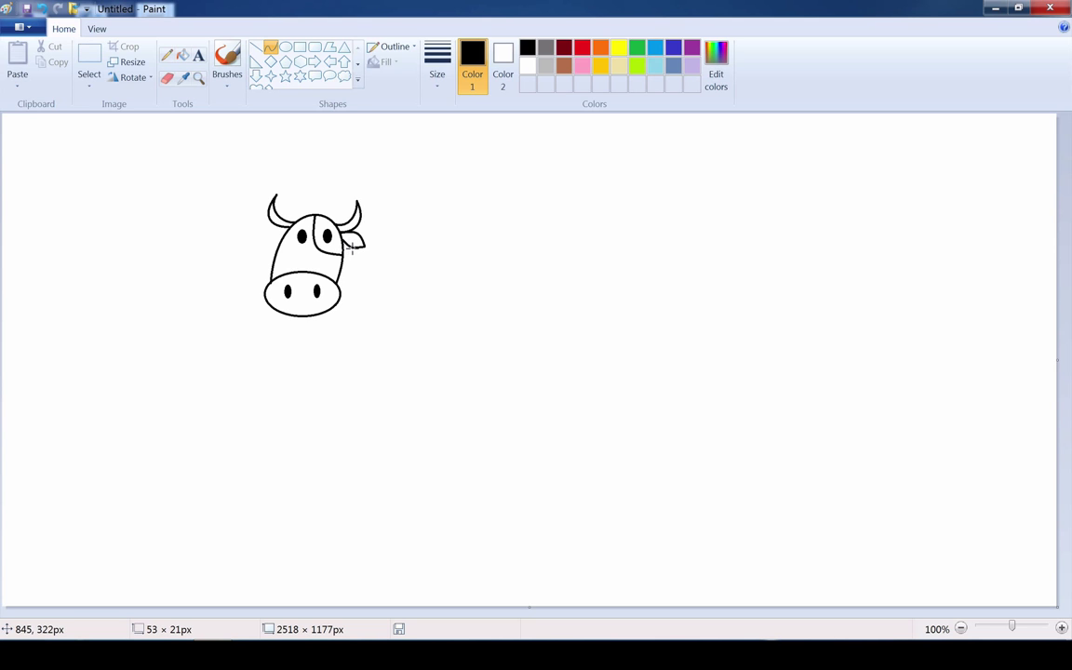
pyautogui.click(437, 242)
pyautogui.moveTo(282, 226)
pyautogui.mouseDown()
pyautogui.moveTo(256, 237)
pyautogui.moveTo(268, 233)
pyautogui.moveTo(261, 226)
pyautogui.mouseUp()
pyautogui.click(226, 266)
pyautogui.moveTo(257, 239)
pyautogui.mouseDown()
pyautogui.moveTo(280, 234)
pyautogui.moveTo(267, 244)
pyautogui.mouseUp()
pyautogui.click(476, 244)
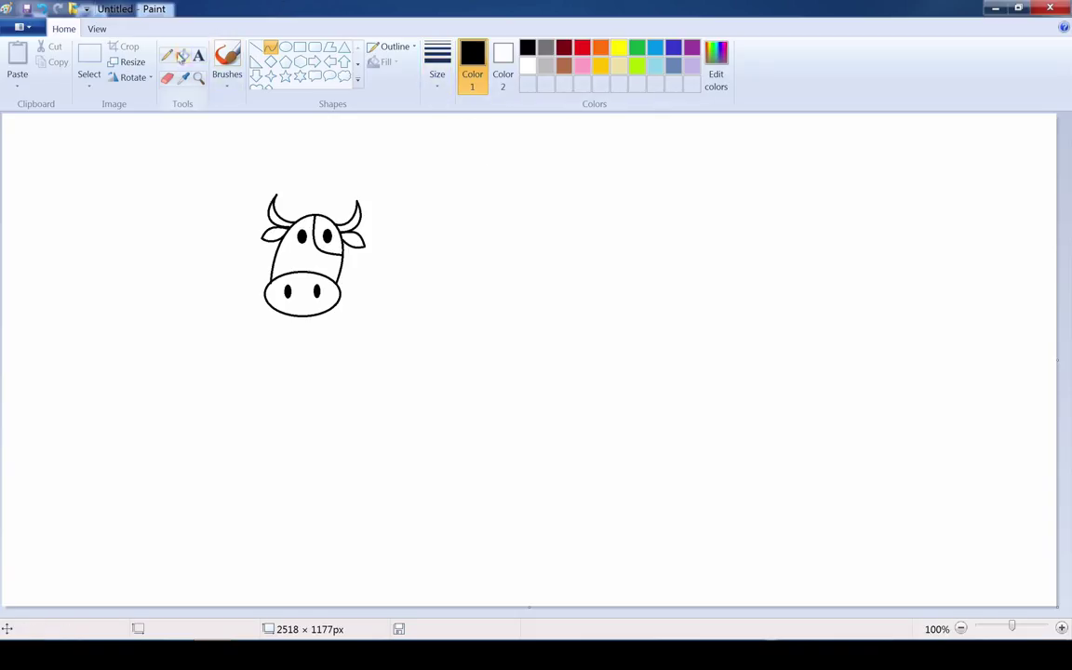
# - Mix a light gray (RGB 231, 231, 231) and fill the face and ears with it
pyautogui.click(182, 54)
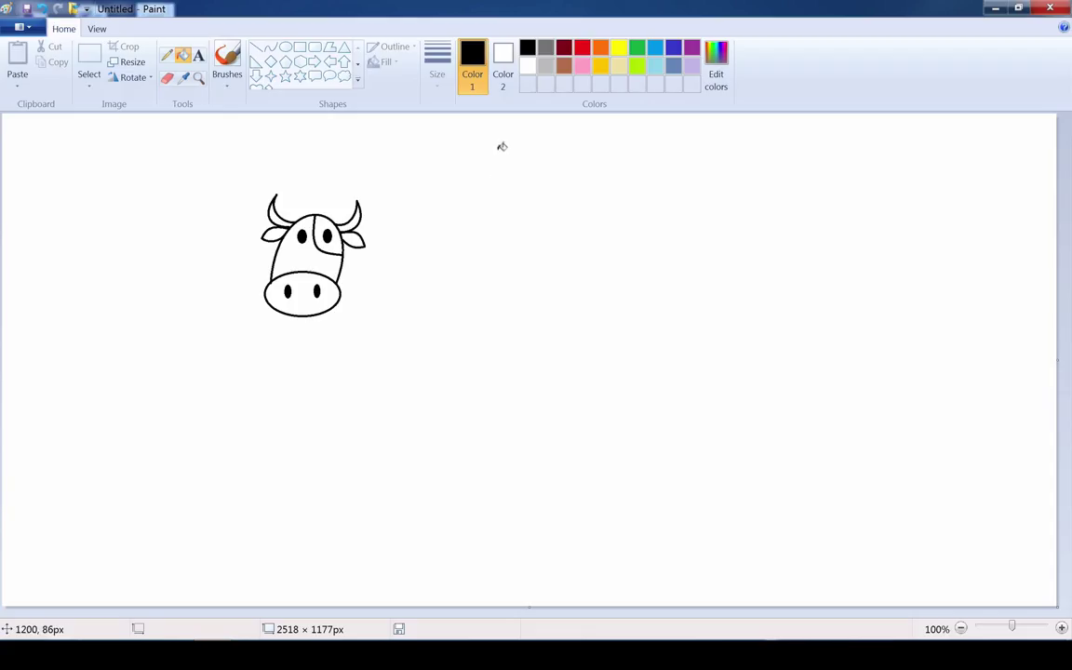
pyautogui.click(545, 65)
pyautogui.click(716, 67)
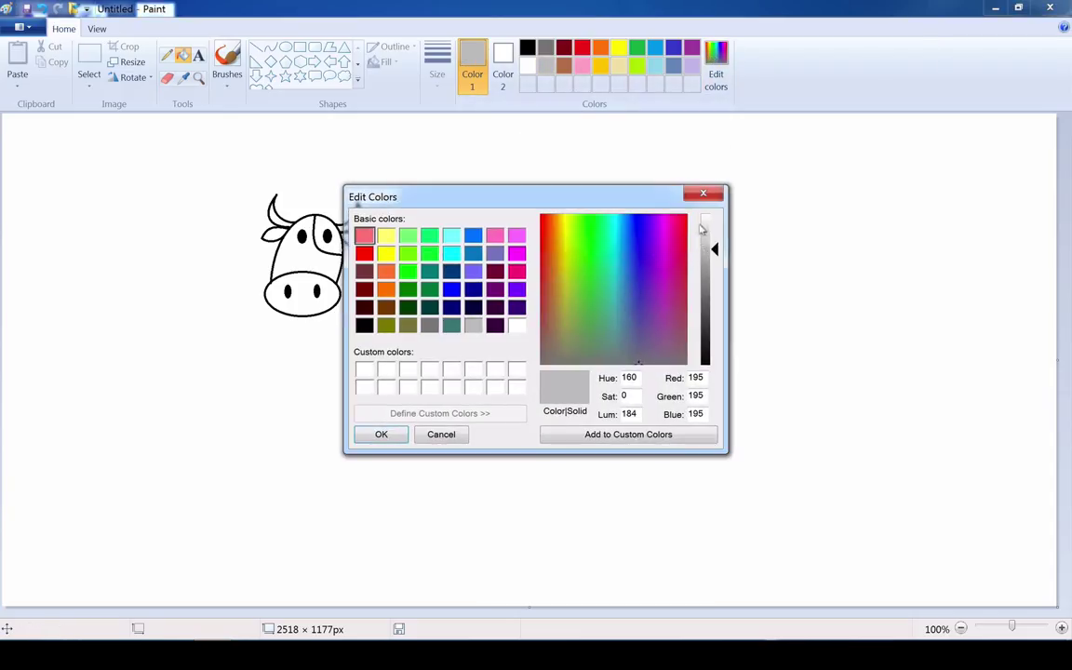
pyautogui.click(381, 434)
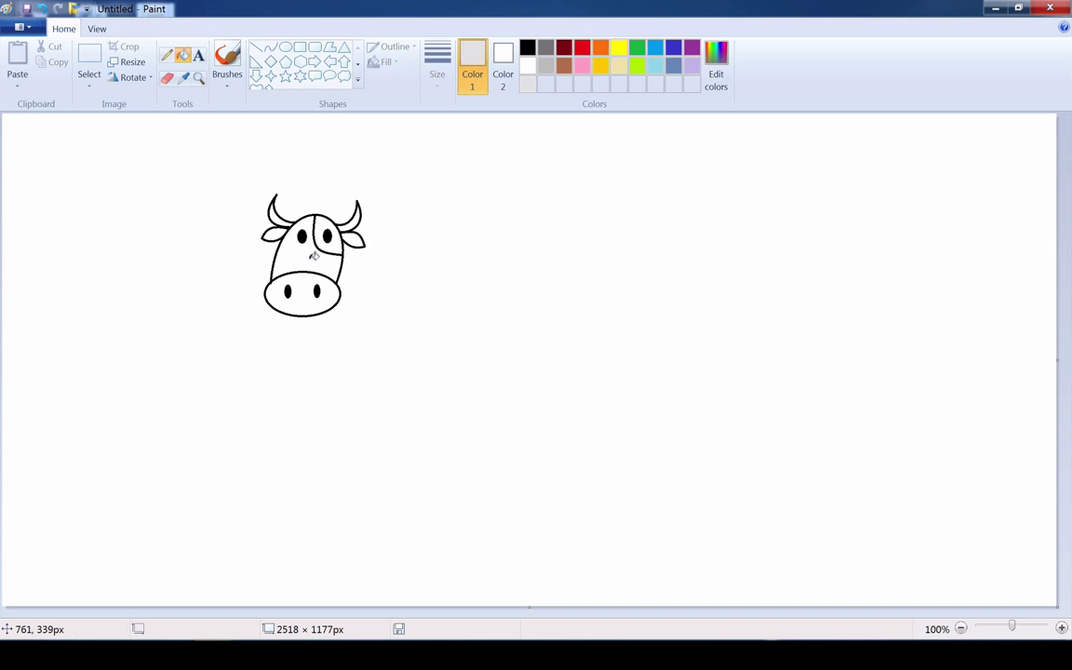
pyautogui.click(306, 260)
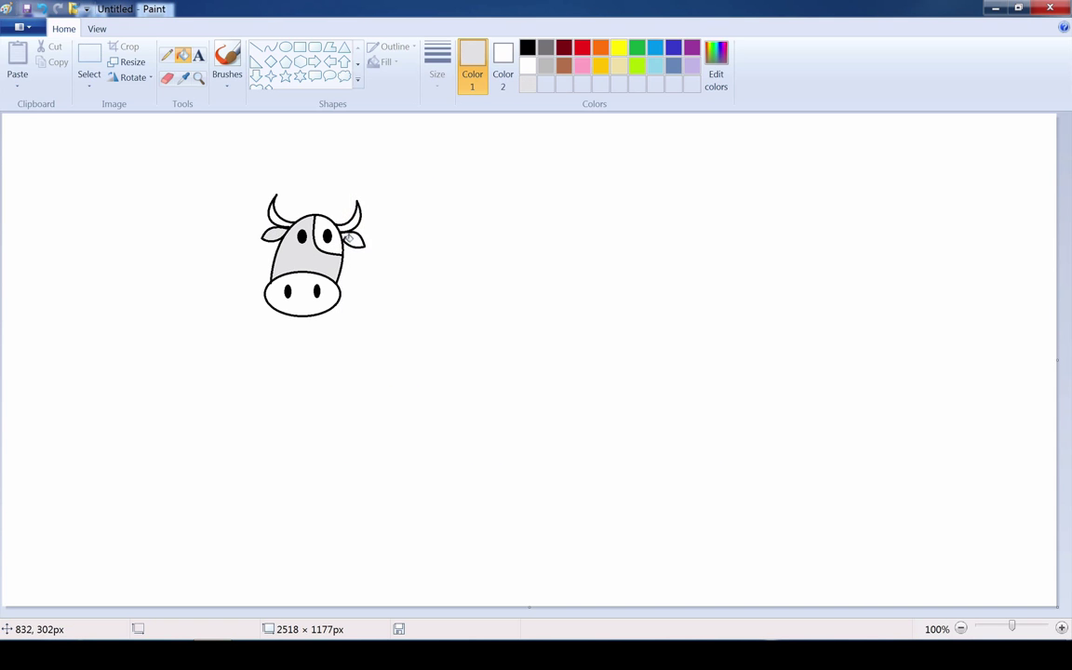
# - Mix a darker gray and fill the eye patch, snout and both horns with it
pyautogui.click(716, 67)
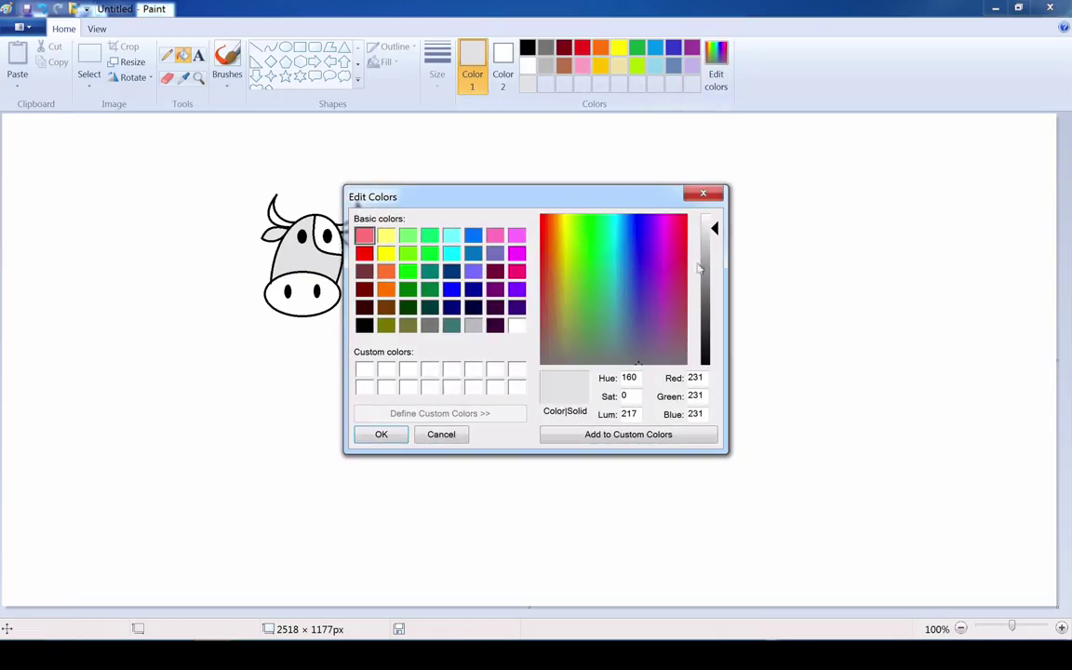
pyautogui.click(699, 268)
pyautogui.click(382, 434)
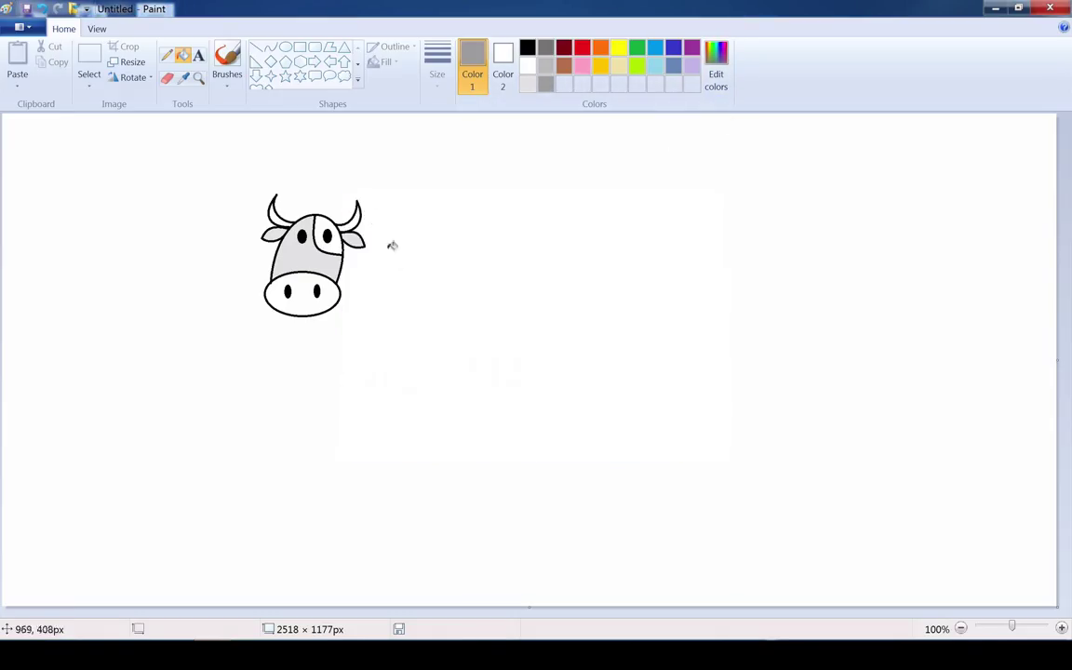
pyautogui.click(326, 225)
pyautogui.click(284, 279)
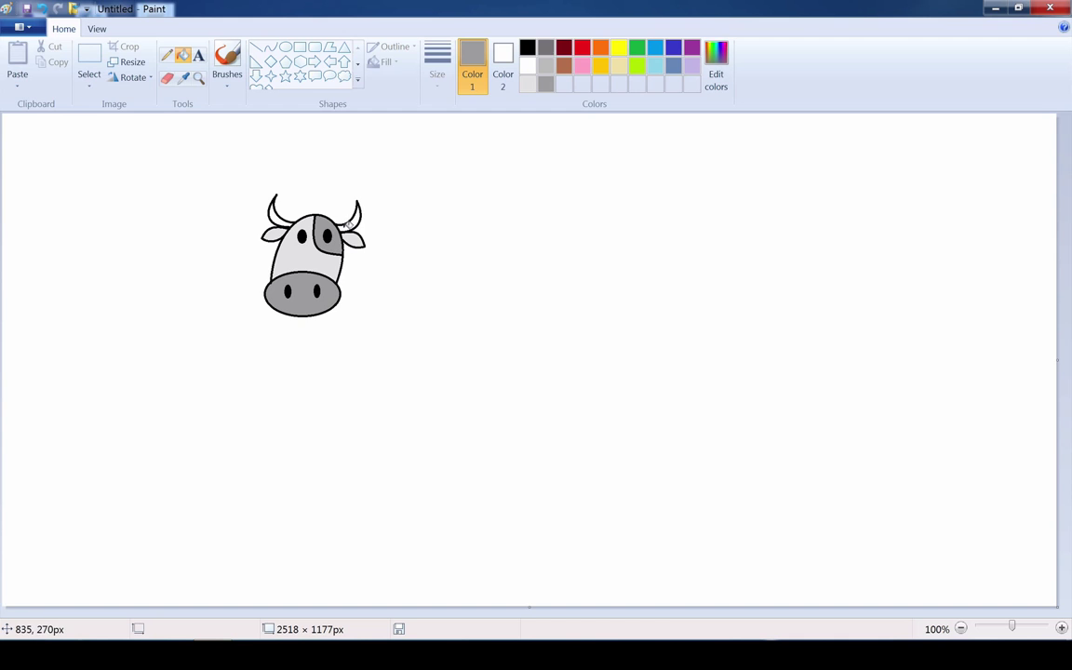
pyautogui.click(348, 224)
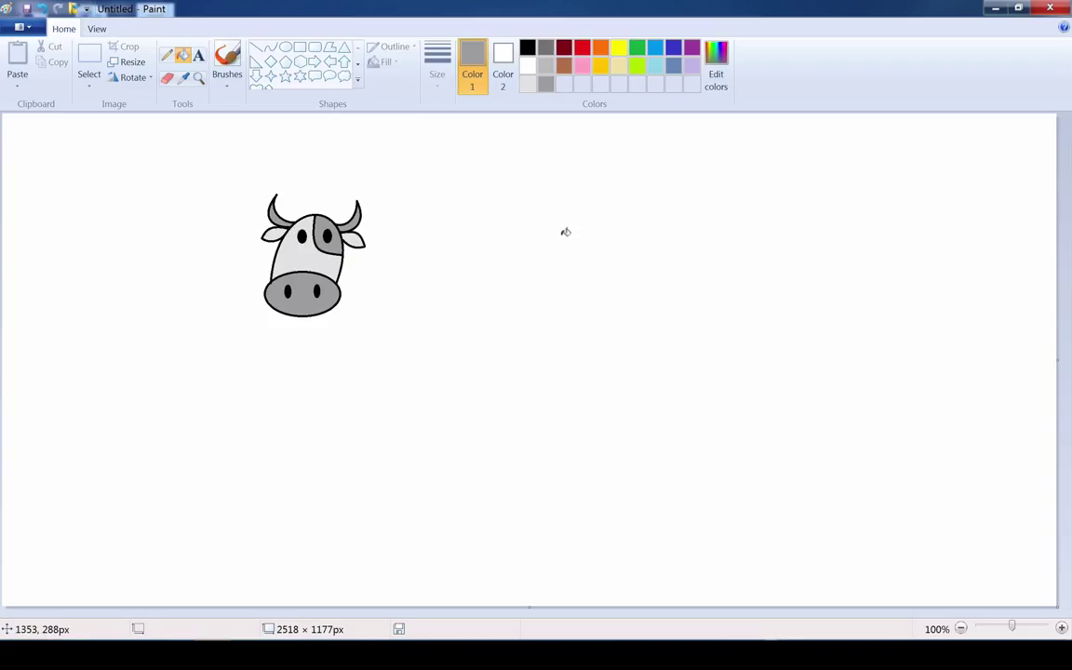
# - Draw a large black-outlined ellipse to the right of the head as the cow's body
pyautogui.click(285, 47)
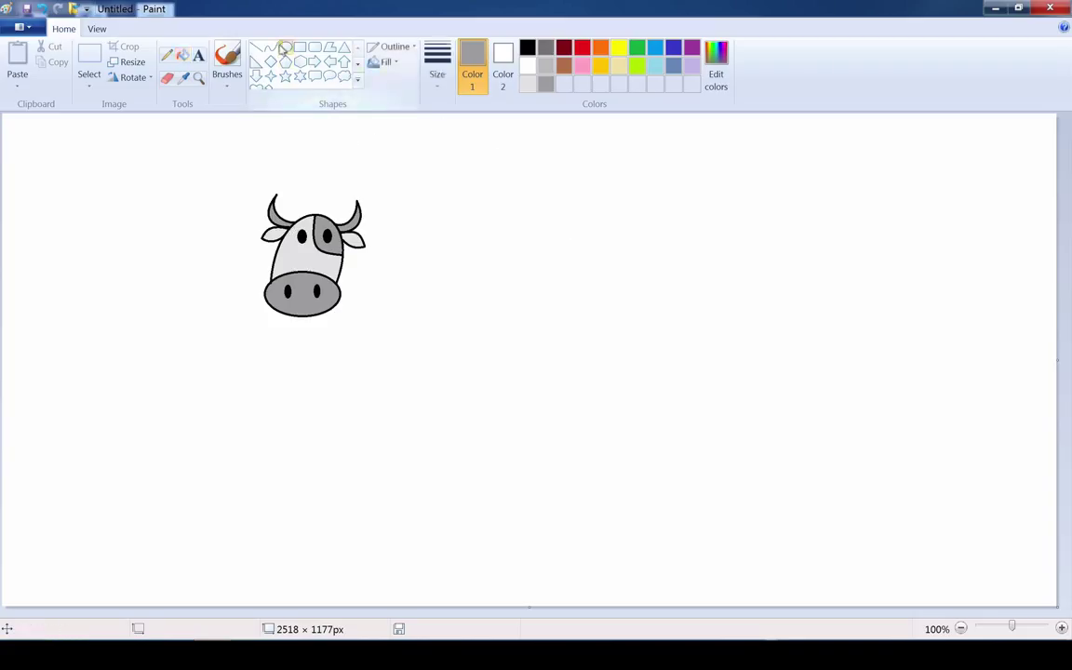
pyautogui.click(527, 47)
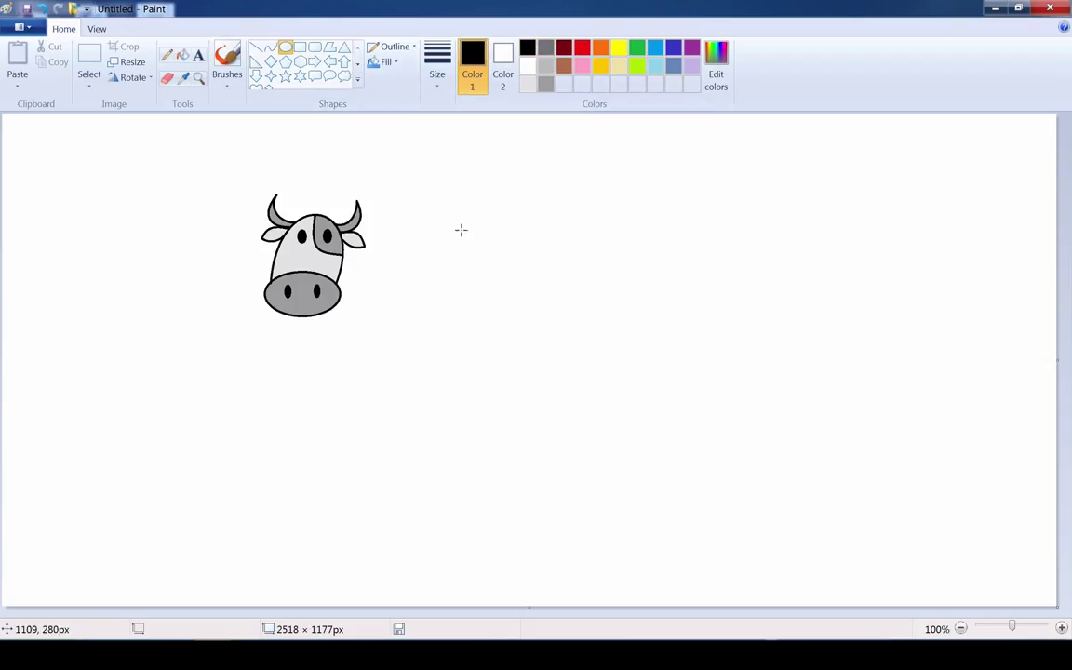
pyautogui.moveTo(461, 230); pyautogui.dragTo(618, 356)
pyautogui.click(744, 259)
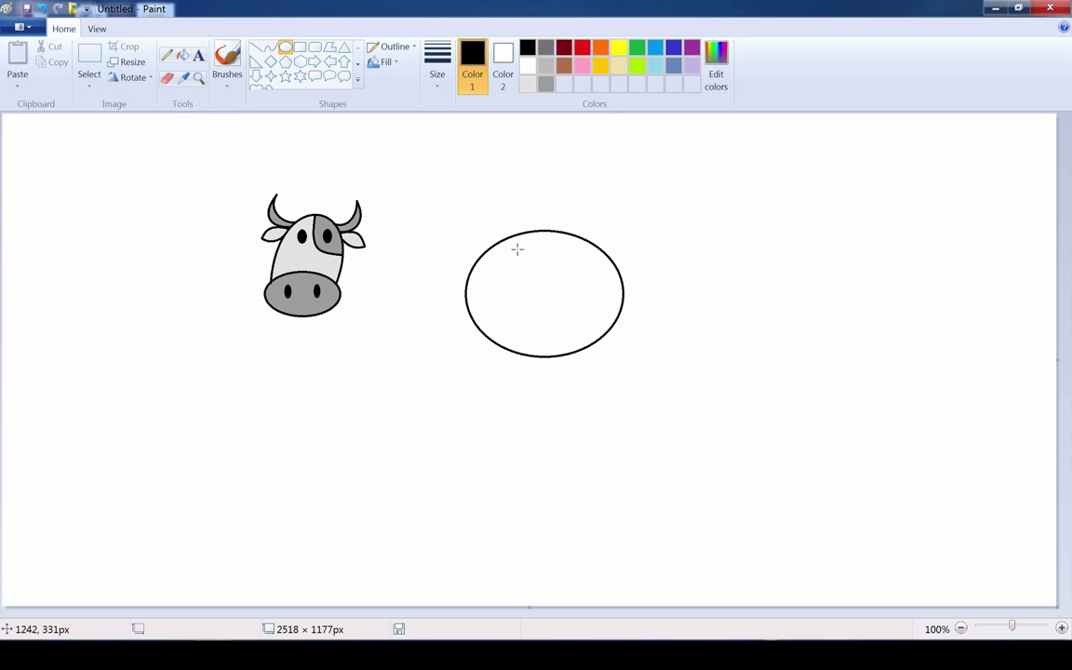
# - Scatter eight small ellipses of varying sizes inside the body as spots
pyautogui.moveTo(516, 241)
pyautogui.mouseDown()
pyautogui.moveTo(588, 271)
pyautogui.moveTo(554, 284)
pyautogui.moveTo(567, 289)
pyautogui.mouseUp()
pyautogui.moveTo(491, 261); pyautogui.dragTo(515, 283)
pyautogui.moveTo(589, 284); pyautogui.dragTo(612, 299)
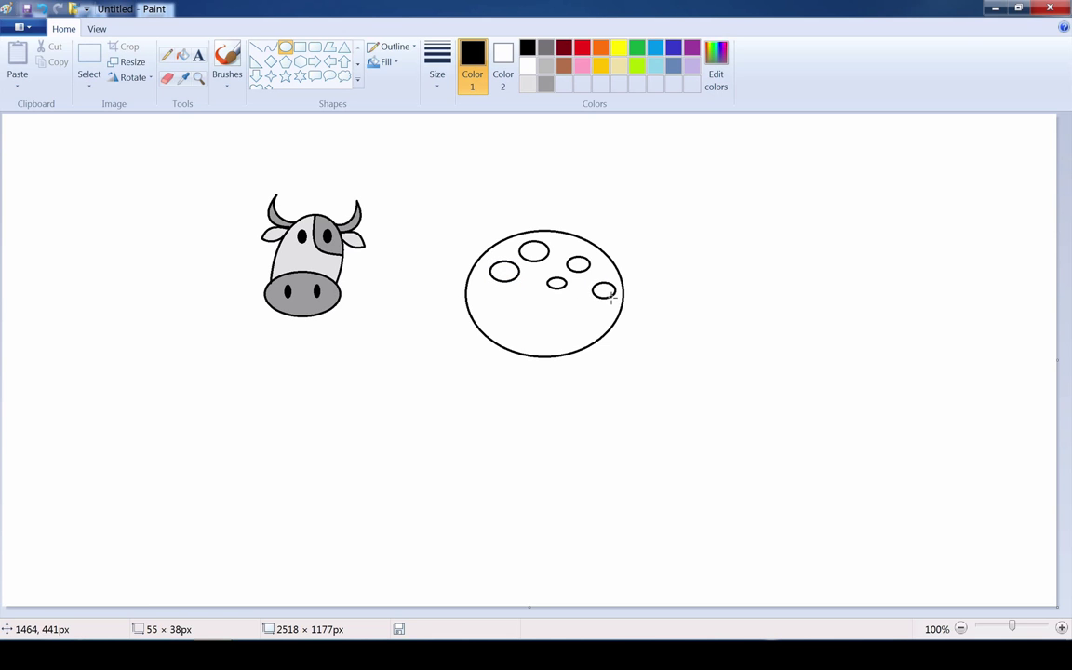
pyautogui.moveTo(518, 307)
pyautogui.mouseDown()
pyautogui.moveTo(542, 325)
pyautogui.moveTo(564, 300)
pyautogui.moveTo(576, 310)
pyautogui.moveTo(527, 290)
pyautogui.moveTo(537, 298)
pyautogui.mouseUp()
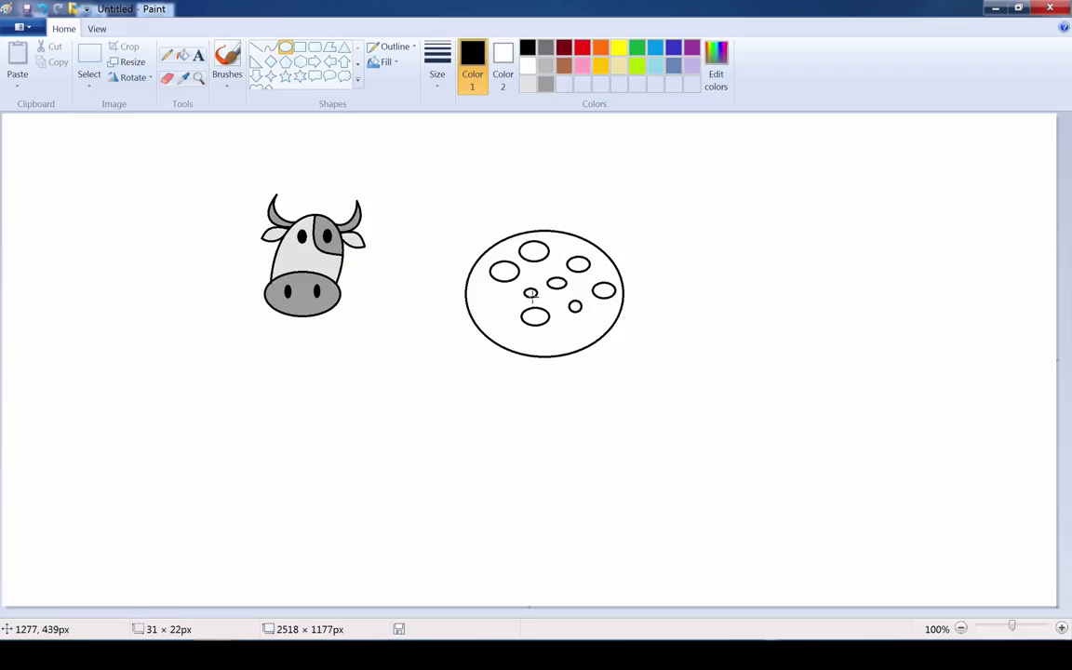
pyautogui.click(451, 150)
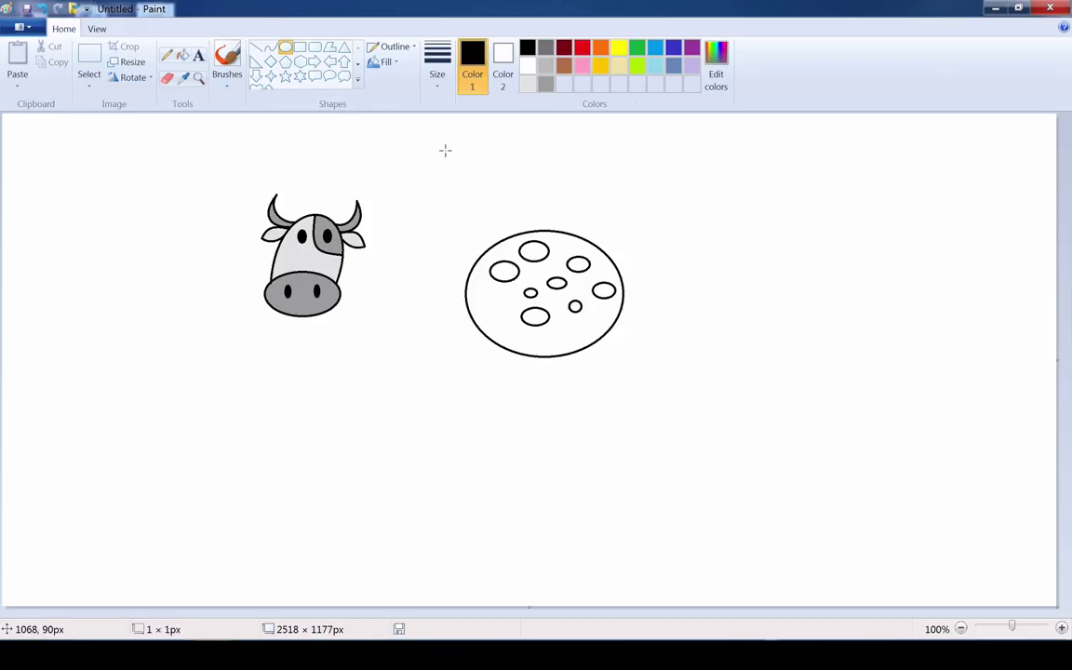
# - Fill all eight body spots with black and the rest of the body with the custom light gray
pyautogui.click(183, 55)
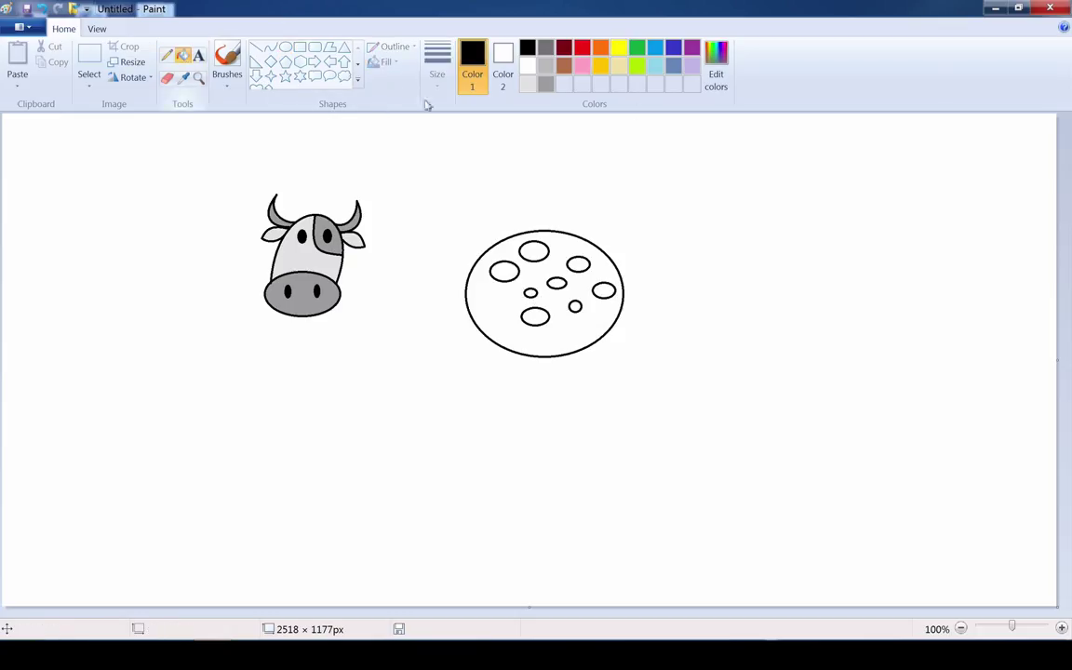
pyautogui.click(535, 252)
pyautogui.click(578, 264)
pyautogui.click(605, 290)
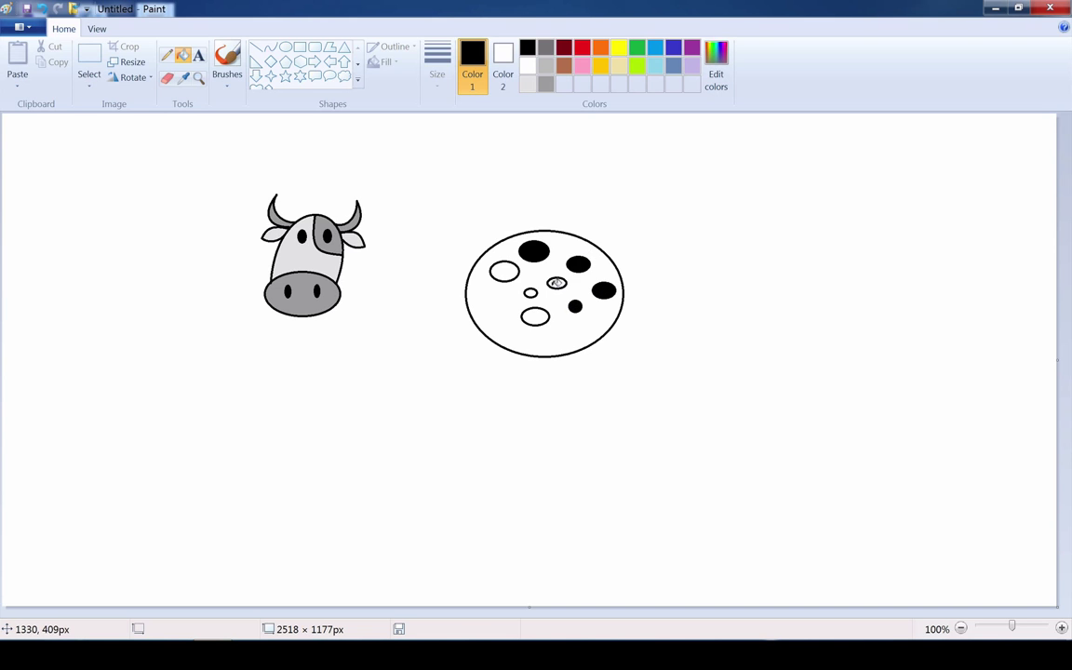
pyautogui.click(556, 282)
pyautogui.click(503, 270)
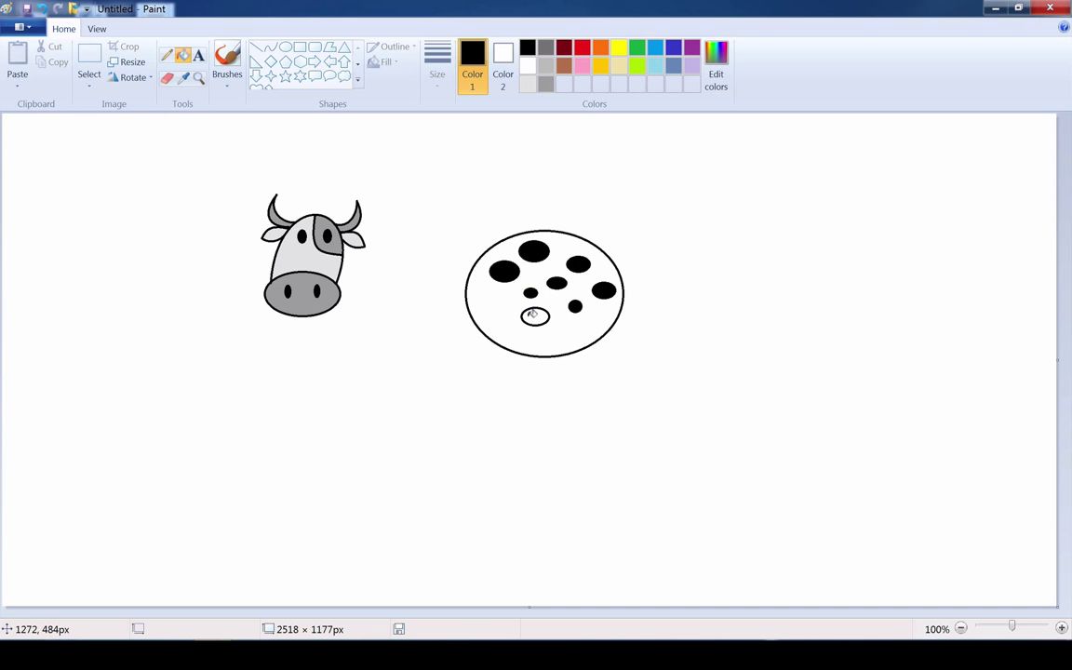
pyautogui.click(532, 315)
pyautogui.click(528, 83)
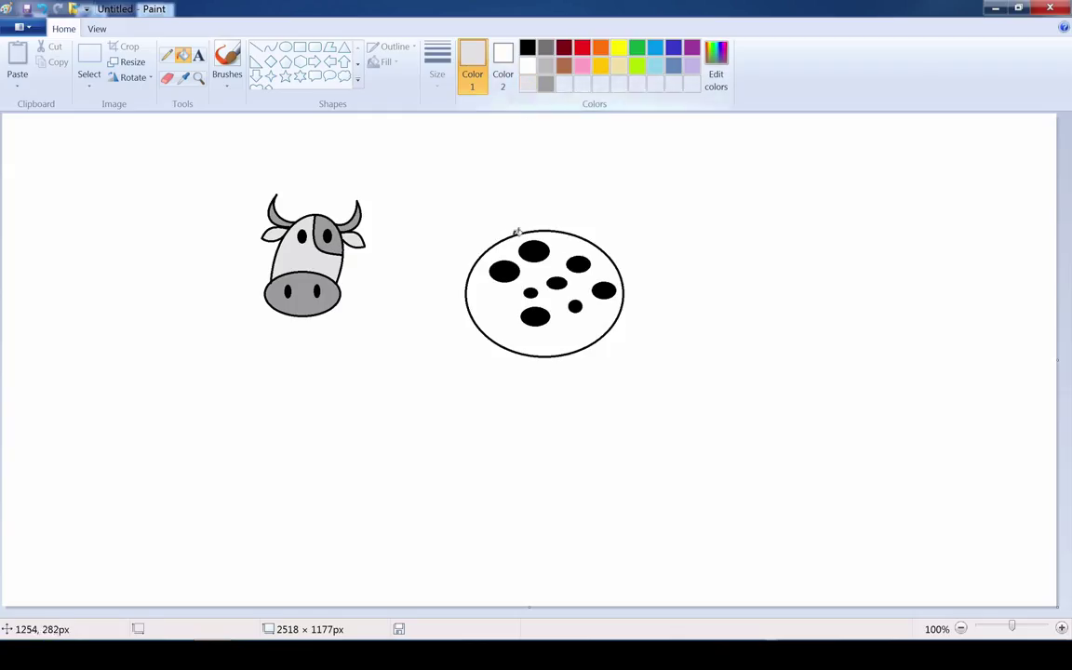
pyautogui.click(505, 246)
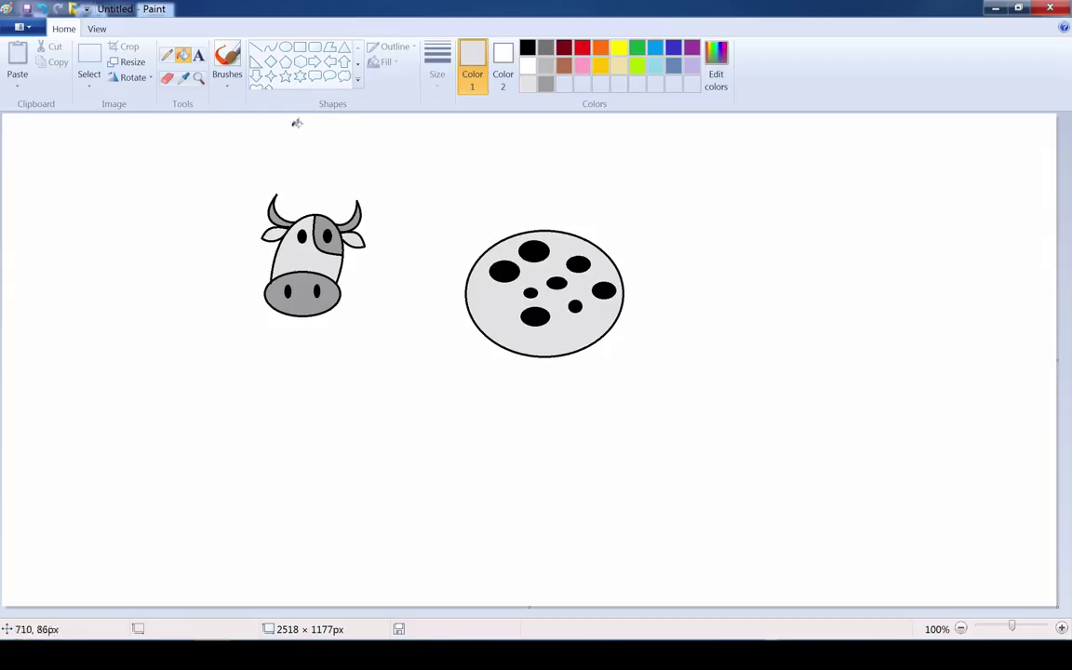
# - Draw a black curved leg outline with a hoof line near its lower end, in the empty area right of the body
pyautogui.click(270, 46)
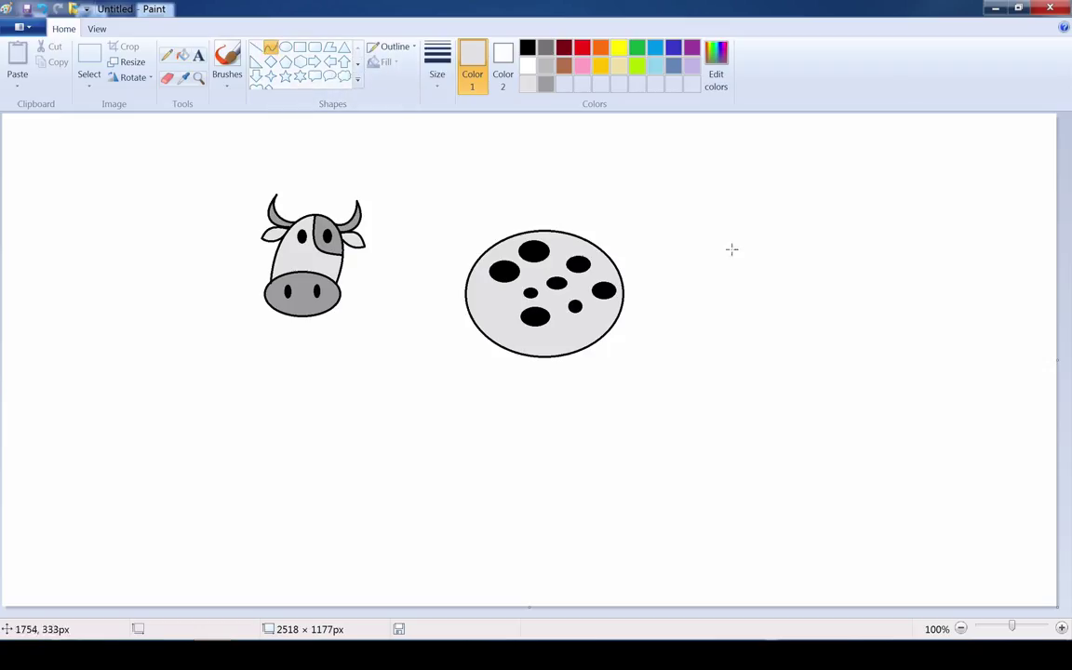
pyautogui.click(528, 47)
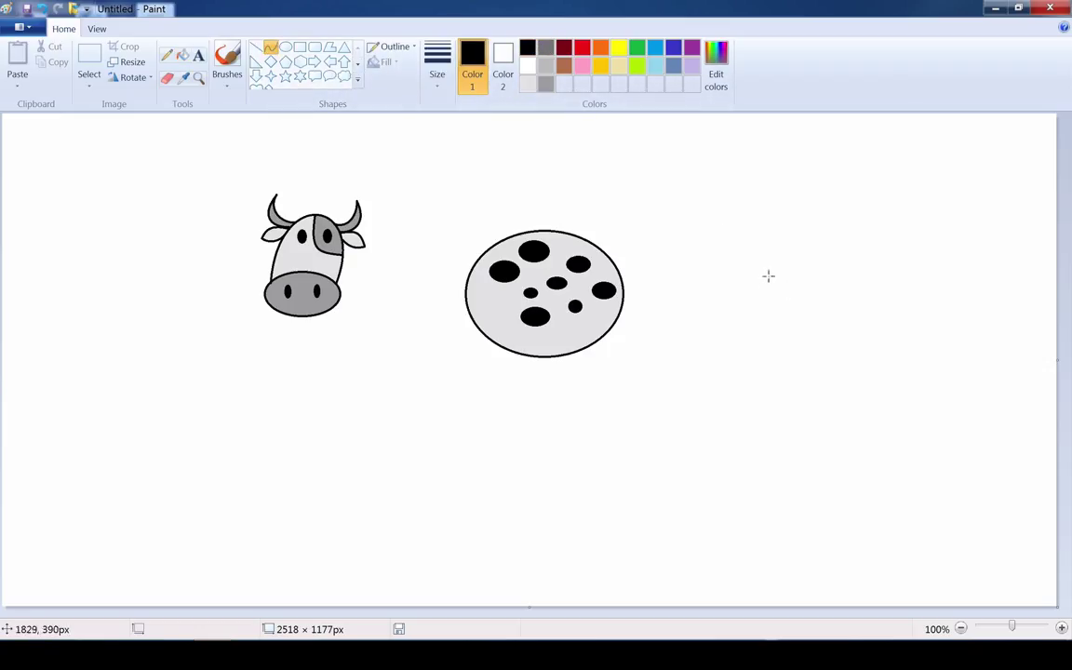
pyautogui.moveTo(732, 293); pyautogui.dragTo(717, 347)
pyautogui.click(721, 347)
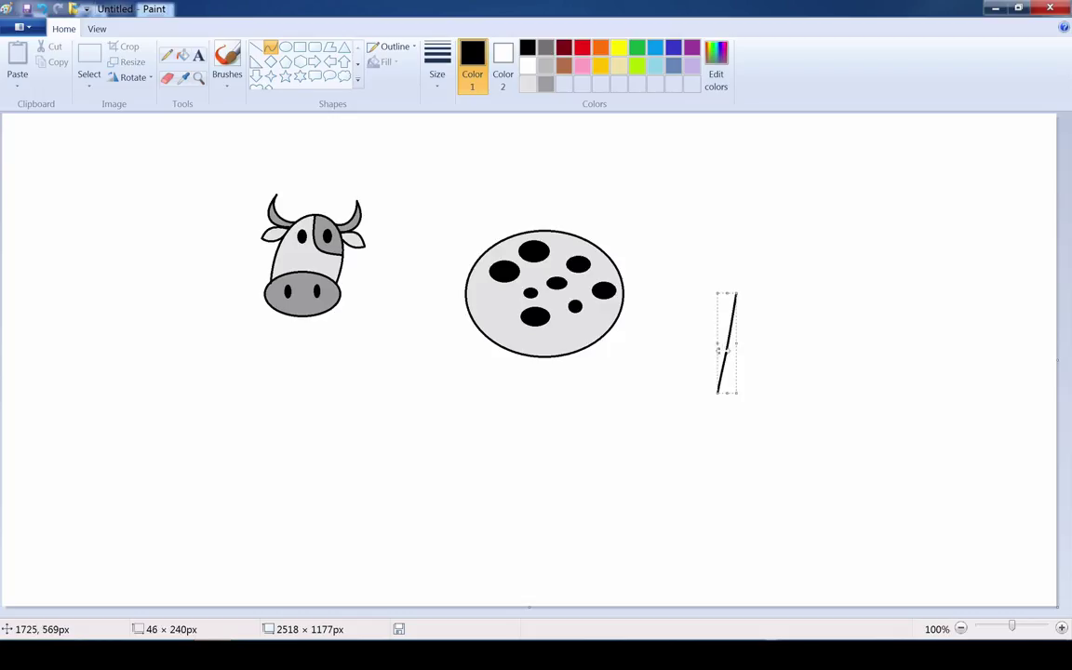
pyautogui.click(796, 341)
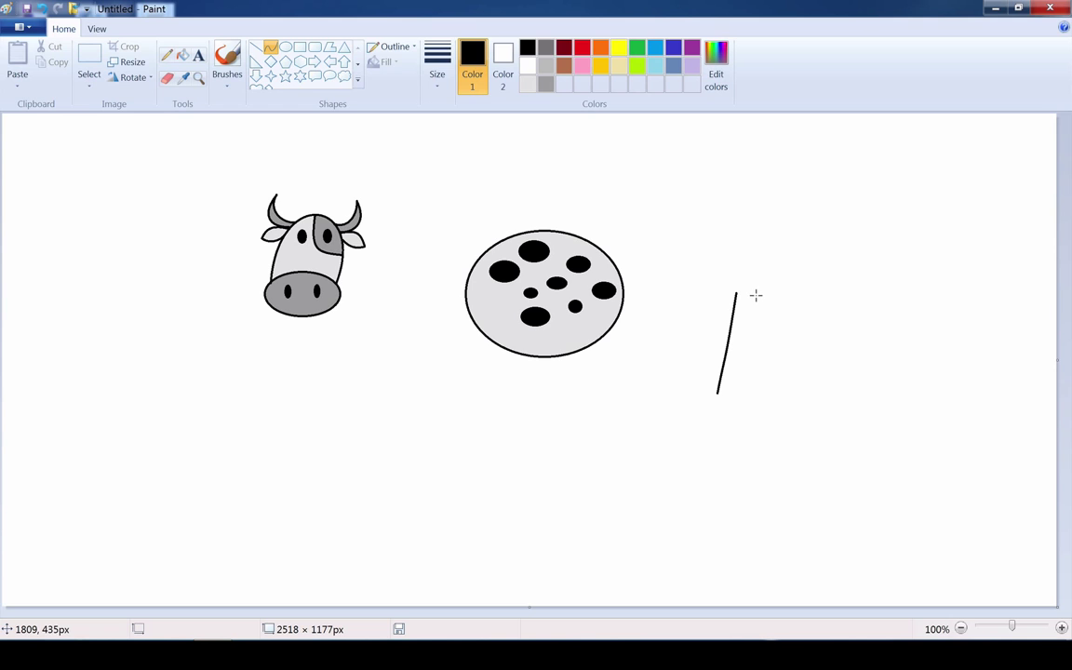
pyautogui.moveTo(756, 295); pyautogui.dragTo(743, 398)
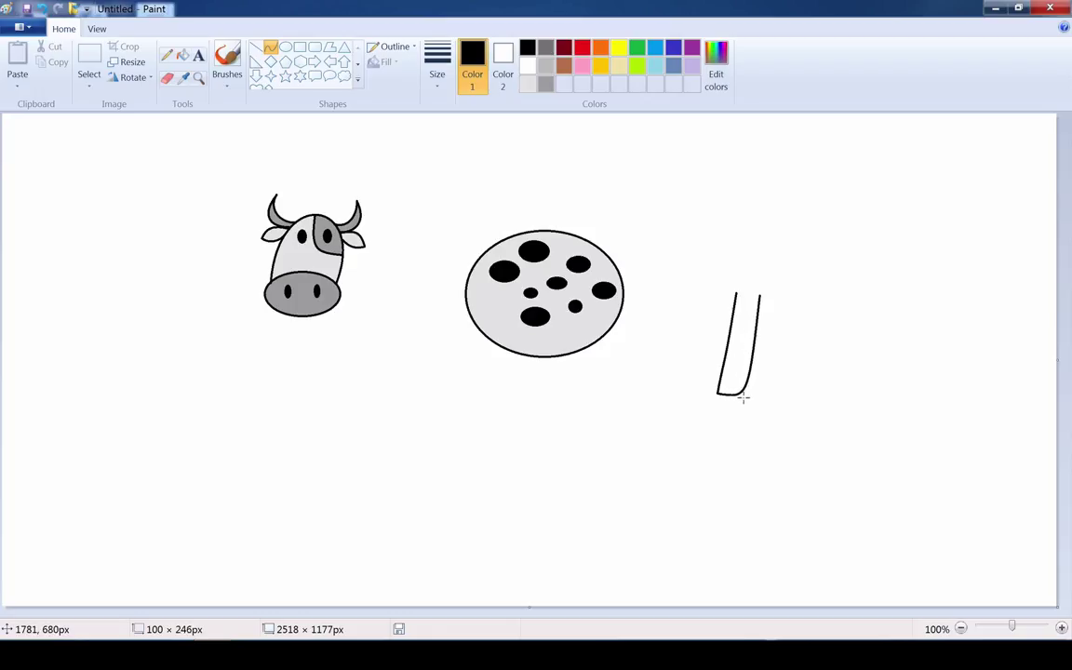
pyautogui.click(809, 376)
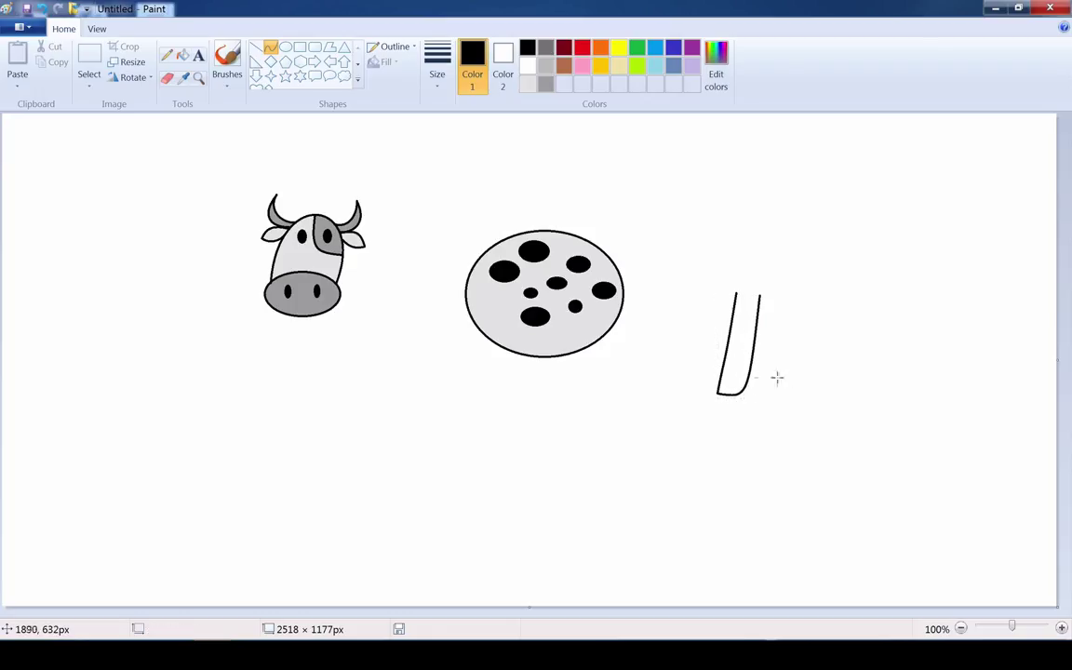
pyautogui.moveTo(717, 381); pyautogui.dragTo(736, 384)
pyautogui.click(824, 370)
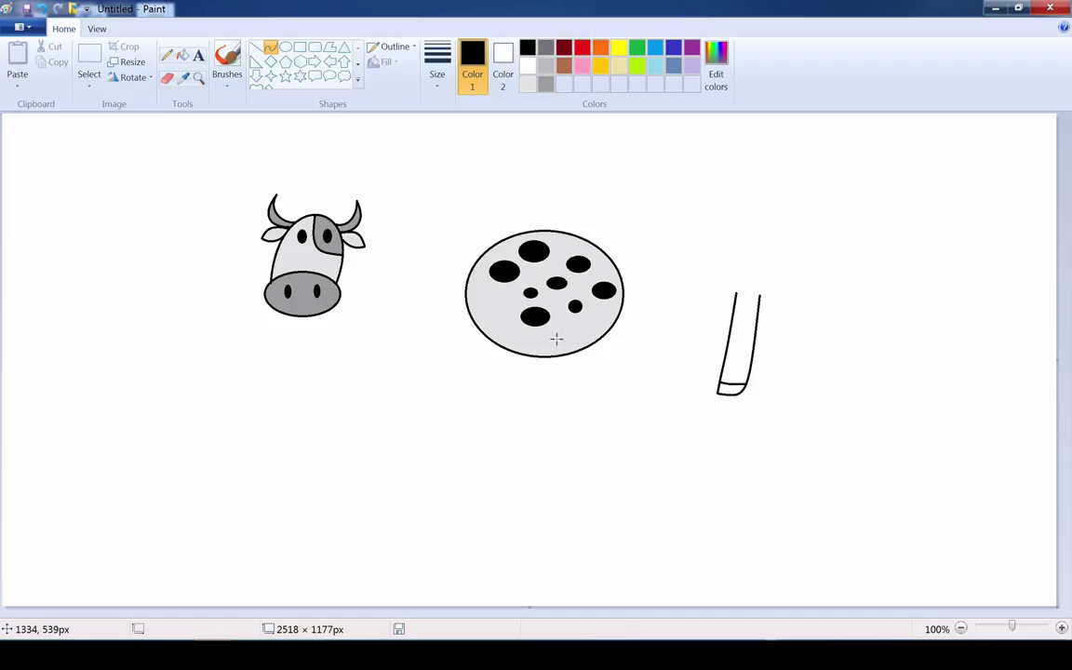
# - Close the leg's open upper end with a light gray line, fill the leg light gray and fill its hoof black
pyautogui.click(527, 83)
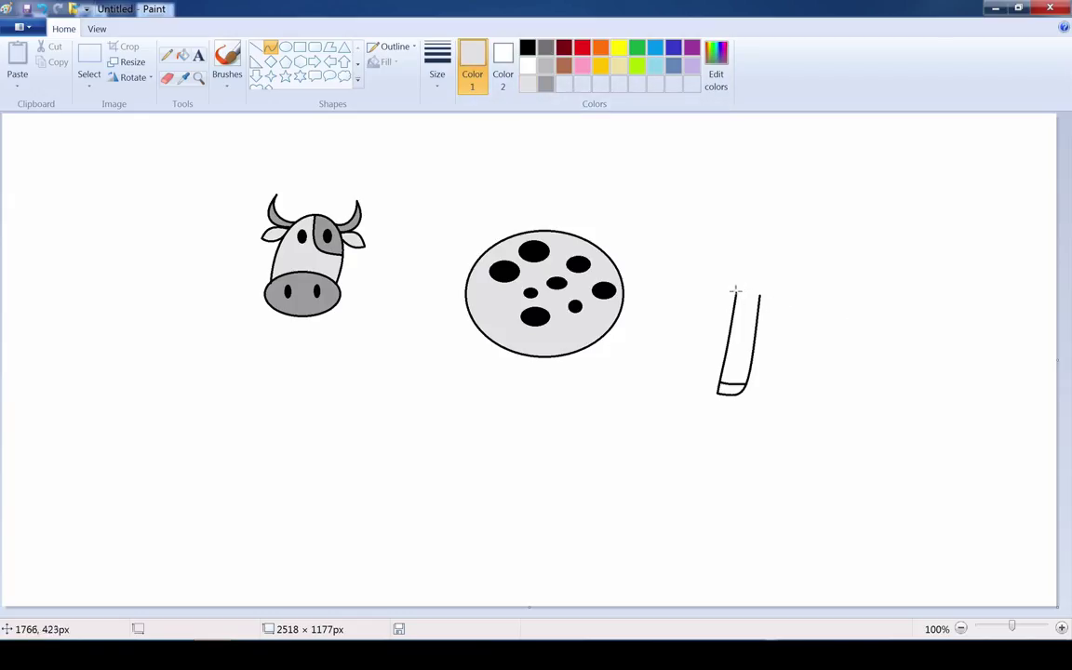
pyautogui.moveTo(731, 295); pyautogui.dragTo(754, 296)
pyautogui.click(183, 55)
pyautogui.click(739, 322)
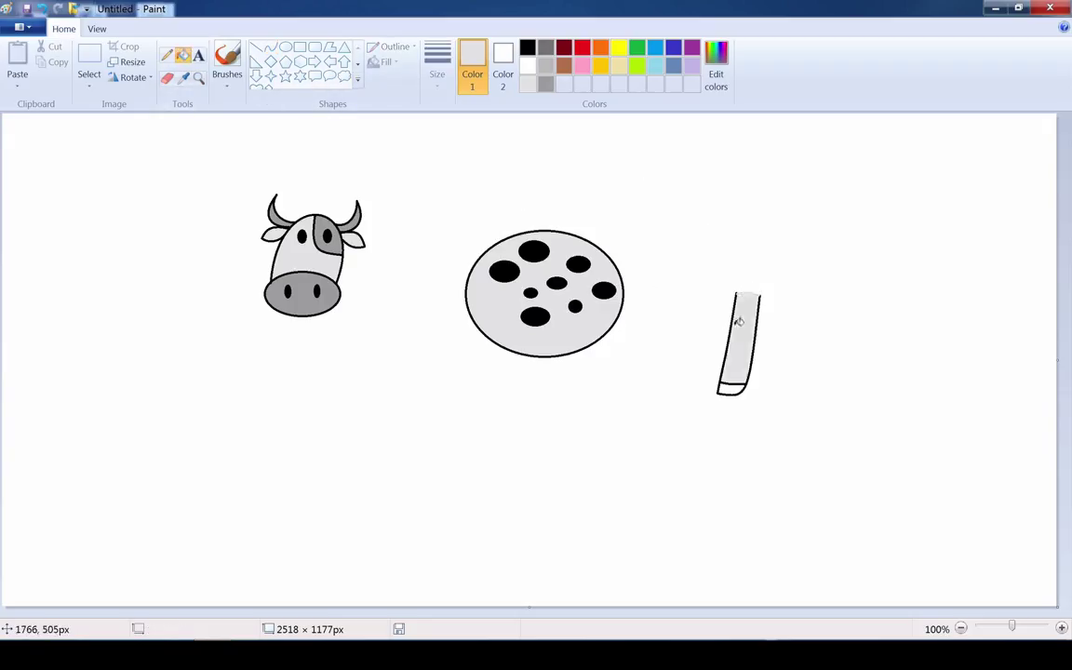
pyautogui.click(526, 47)
pyautogui.click(733, 388)
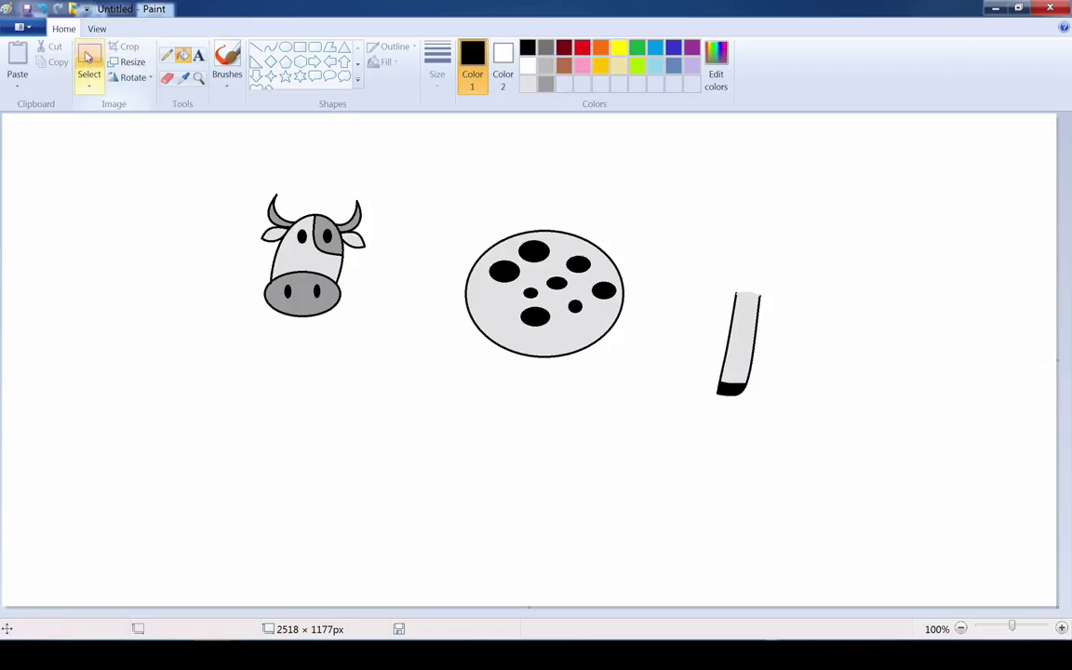
# - Turn on transparent selection and place two copies of the leg on the body, one at the front and one at the rear
pyautogui.click(89, 82)
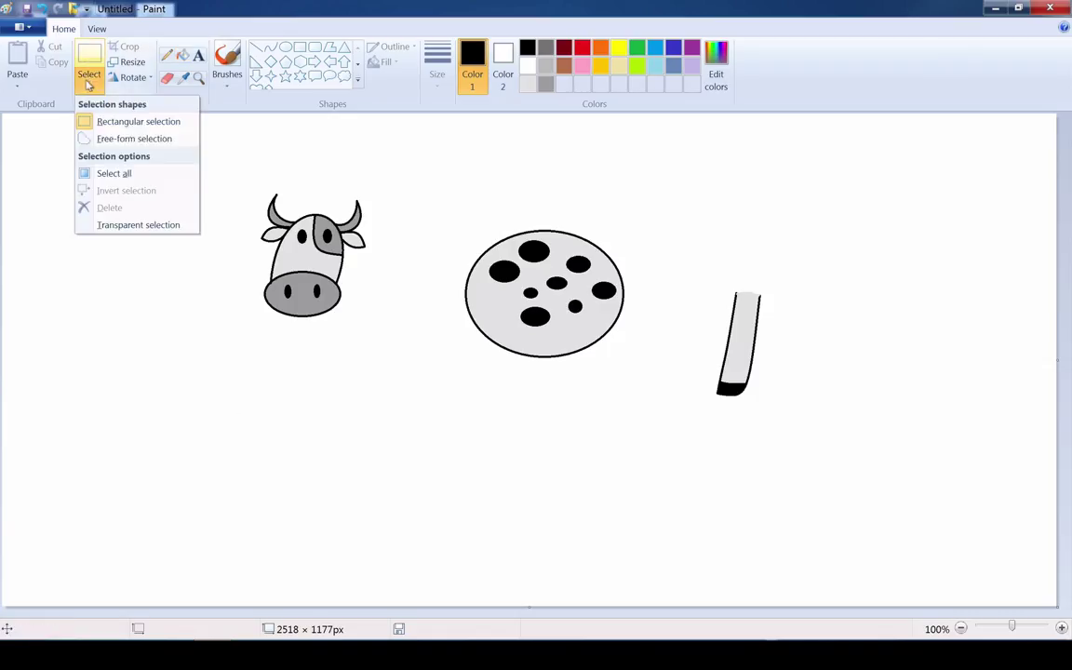
pyautogui.click(143, 225)
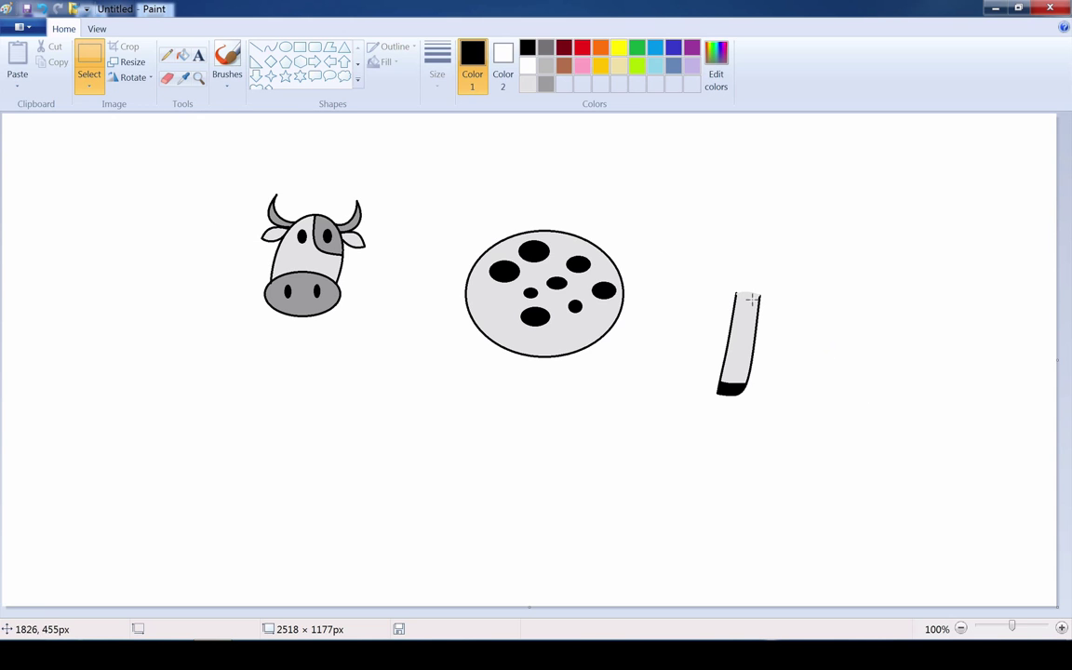
pyautogui.moveTo(701, 275)
pyautogui.mouseDown()
pyautogui.moveTo(761, 371)
pyautogui.moveTo(821, 435)
pyautogui.mouseUp()
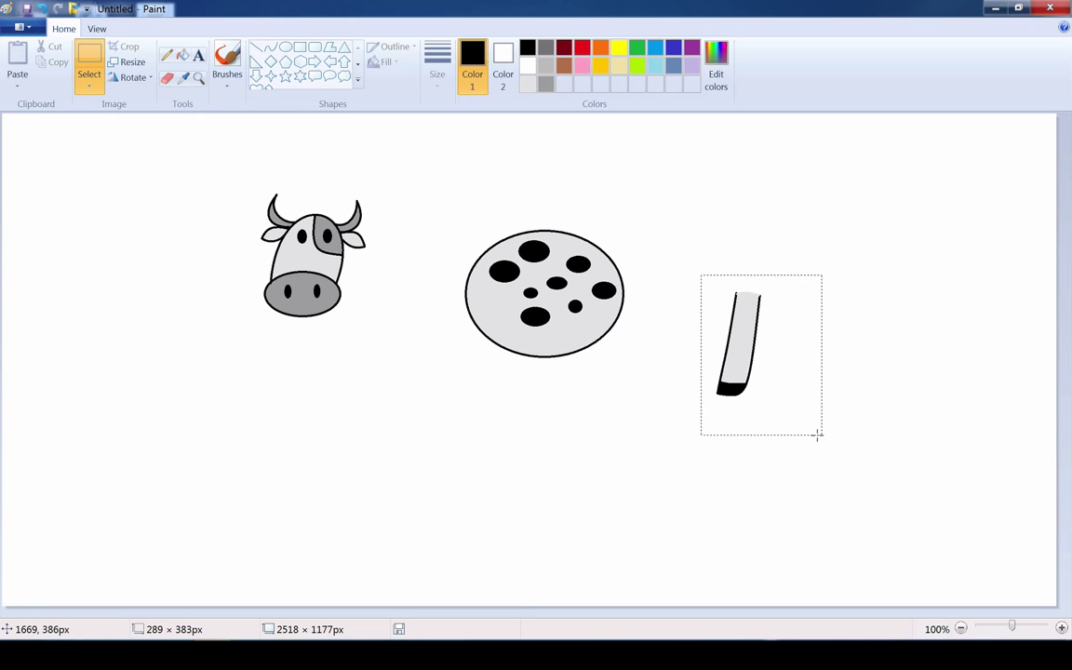
pyautogui.moveTo(764, 332)
pyautogui.mouseDown()
pyautogui.moveTo(933, 332)
pyautogui.moveTo(646, 407)
pyautogui.moveTo(530, 380)
pyautogui.moveTo(510, 355)
pyautogui.mouseUp()
pyautogui.click(761, 298)
pyautogui.moveTo(688, 272)
pyautogui.mouseDown()
pyautogui.moveTo(779, 431)
pyautogui.moveTo(632, 388)
pyautogui.moveTo(572, 385)
pyautogui.mouseUp()
pyautogui.click(711, 282)
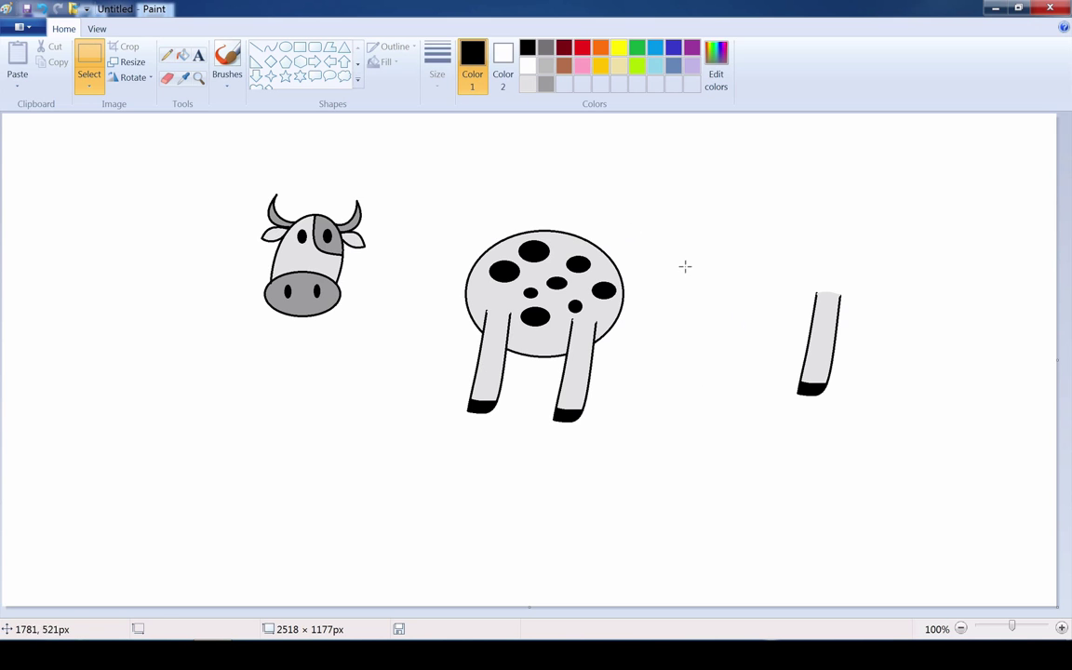
# - Move the two-legged body over the spare leg so it forms the far front leg, and bring the assembly back toward the canvas middle
pyautogui.moveTo(429, 213); pyautogui.dragTo(672, 455)
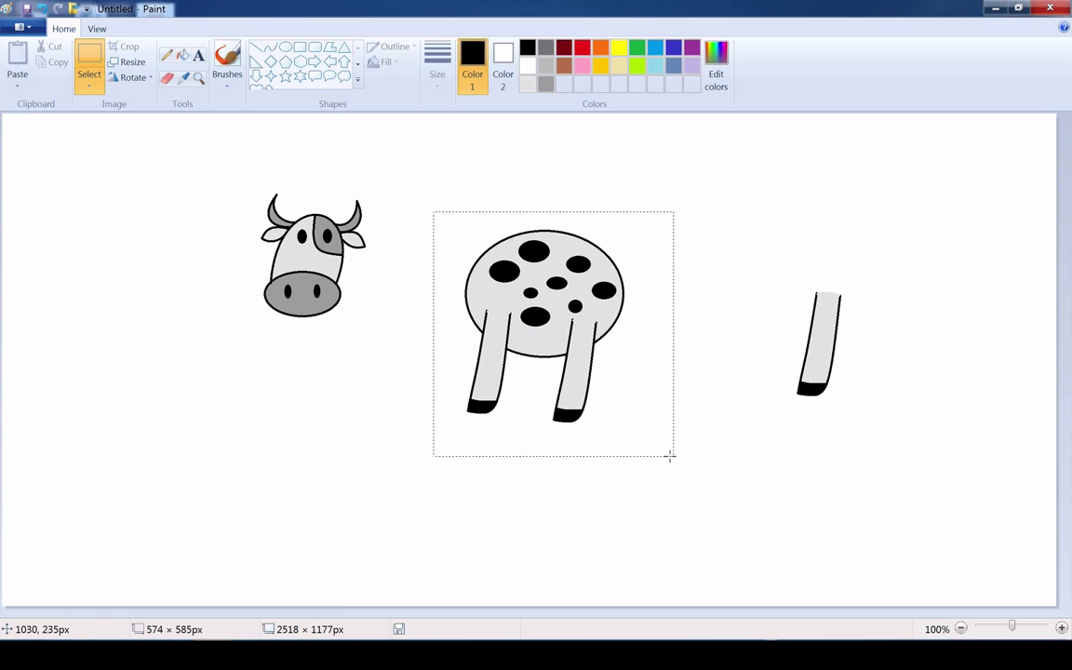
pyautogui.moveTo(596, 354)
pyautogui.mouseDown()
pyautogui.moveTo(842, 360)
pyautogui.moveTo(913, 349)
pyautogui.mouseUp()
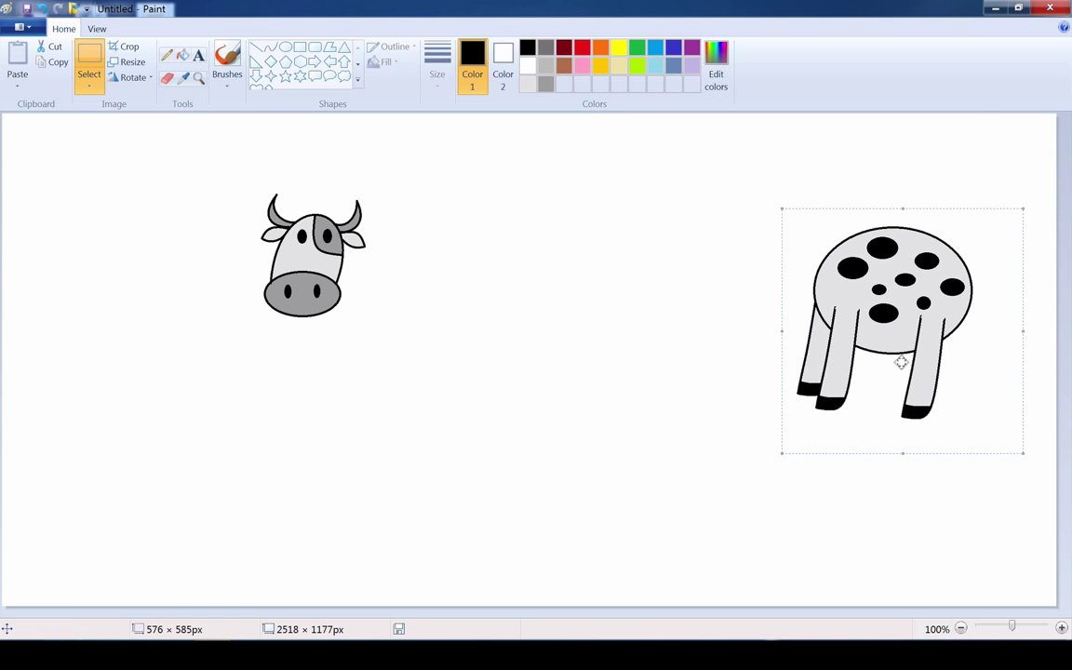
pyautogui.click(656, 477)
pyautogui.moveTo(732, 205); pyautogui.dragTo(837, 298)
pyautogui.moveTo(903, 361); pyautogui.dragTo(1002, 450)
pyautogui.moveTo(842, 370); pyautogui.dragTo(645, 372)
pyautogui.click(846, 371)
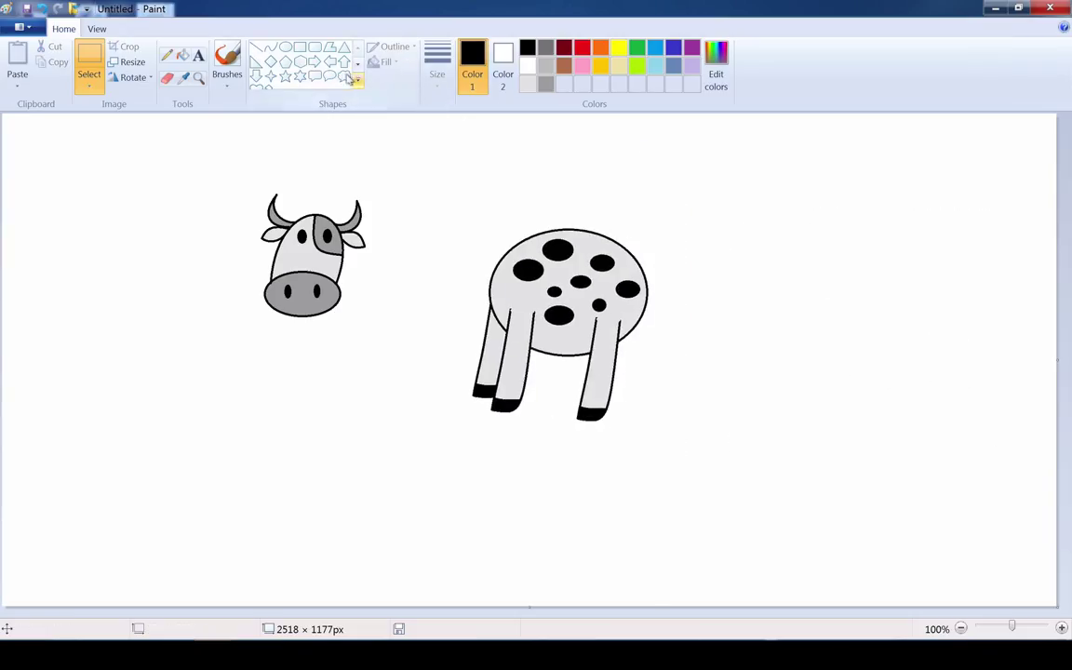
# - Draw a black outline of a fourth leg slanting down to the right, with a hoof line, in the empty area right of the body
pyautogui.click(269, 49)
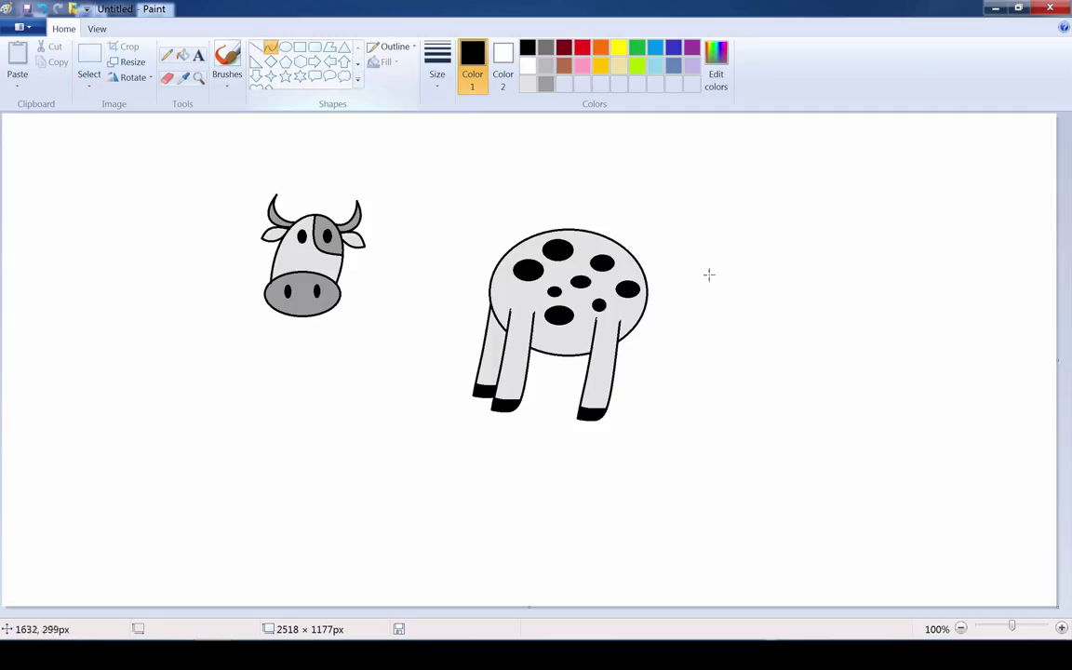
pyautogui.moveTo(760, 321); pyautogui.dragTo(775, 370)
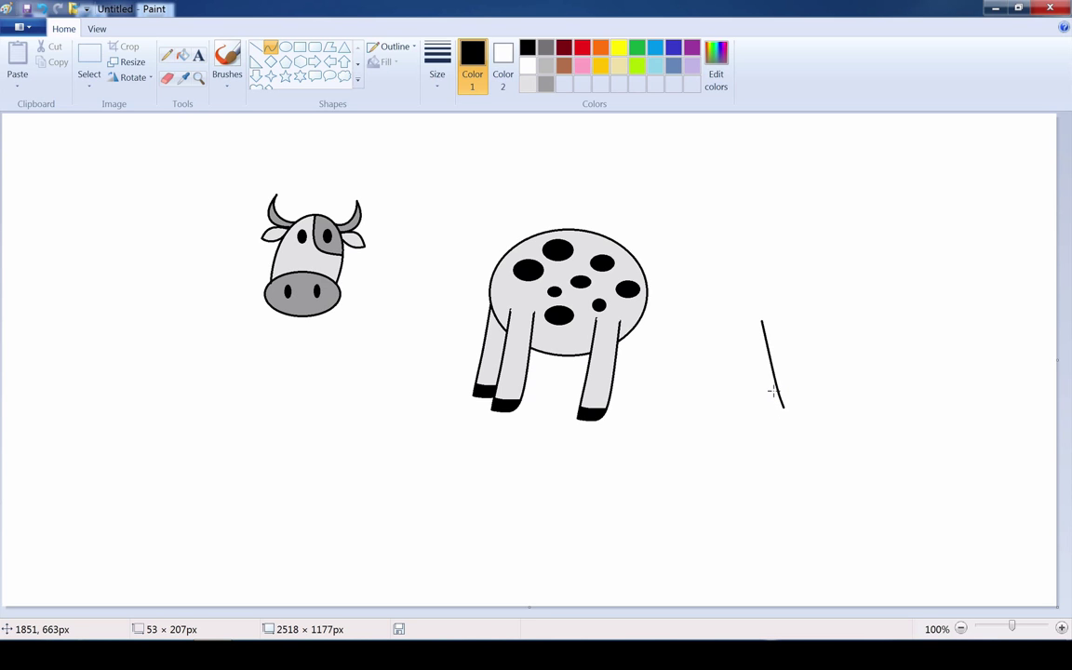
pyautogui.click(890, 367)
pyautogui.moveTo(732, 325)
pyautogui.mouseDown()
pyautogui.moveTo(783, 407)
pyautogui.moveTo(748, 421)
pyautogui.moveTo(772, 398)
pyautogui.mouseUp()
pyautogui.click(800, 402)
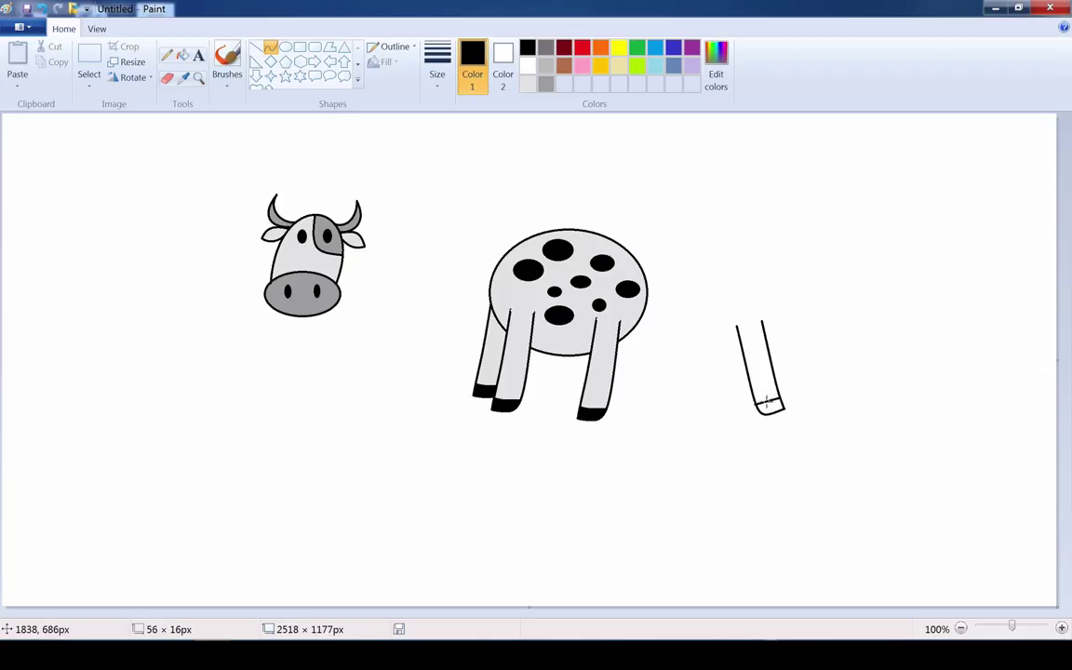
pyautogui.click(841, 359)
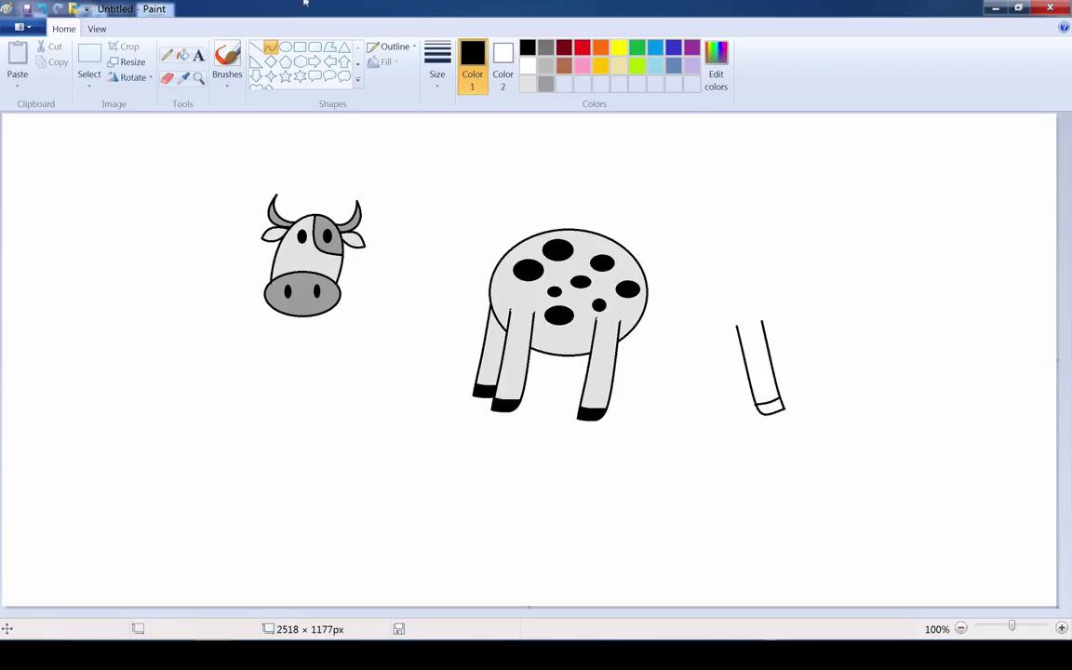
# - Close the fourth leg's upper end with a light gray line, fill the leg light gray and fill its hoof black
pyautogui.click(527, 83)
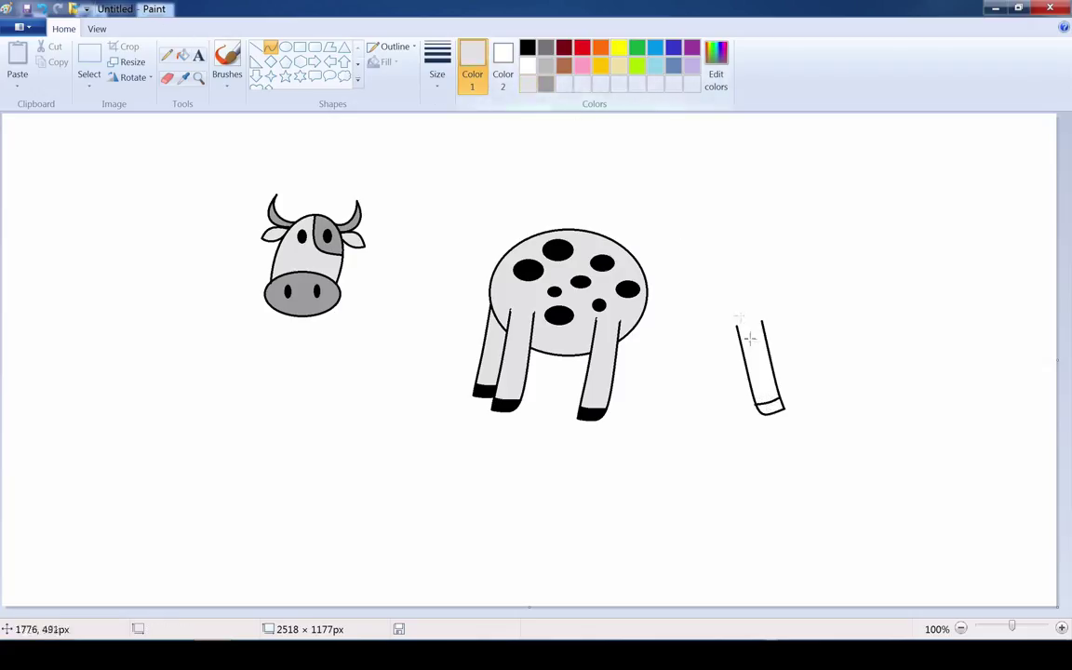
pyautogui.moveTo(732, 326); pyautogui.dragTo(754, 320)
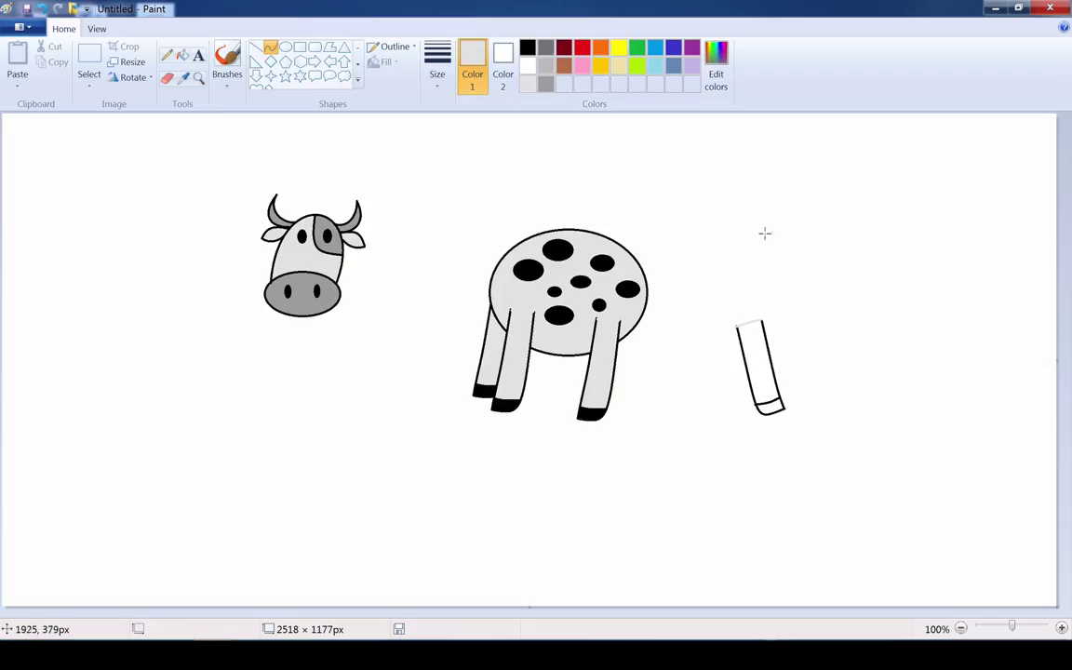
pyautogui.click(183, 55)
pyautogui.click(750, 342)
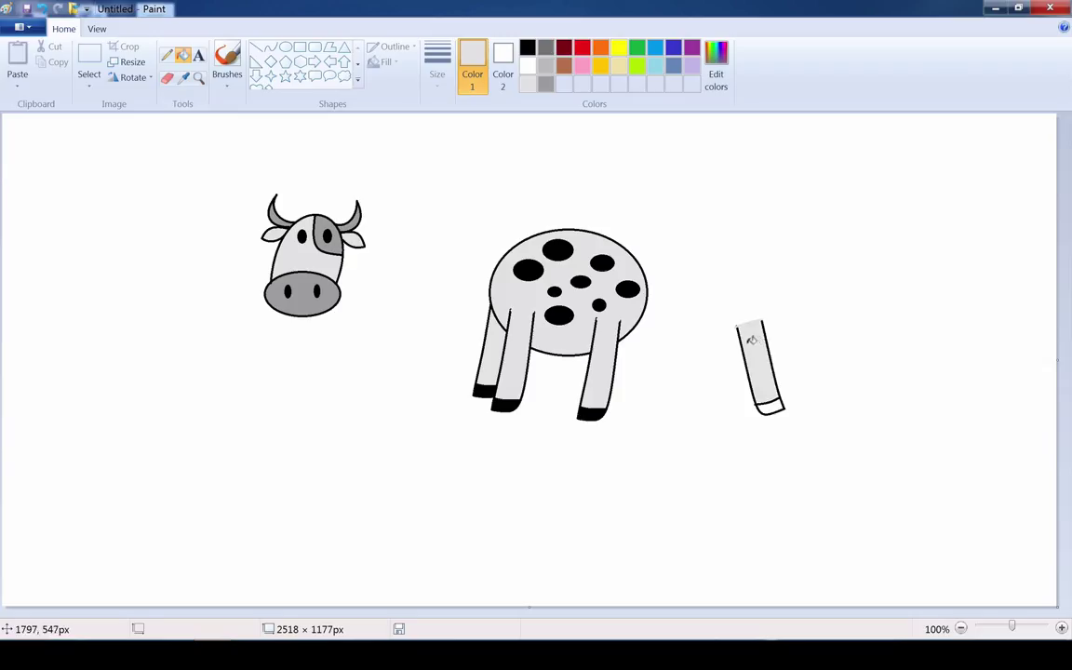
pyautogui.click(527, 48)
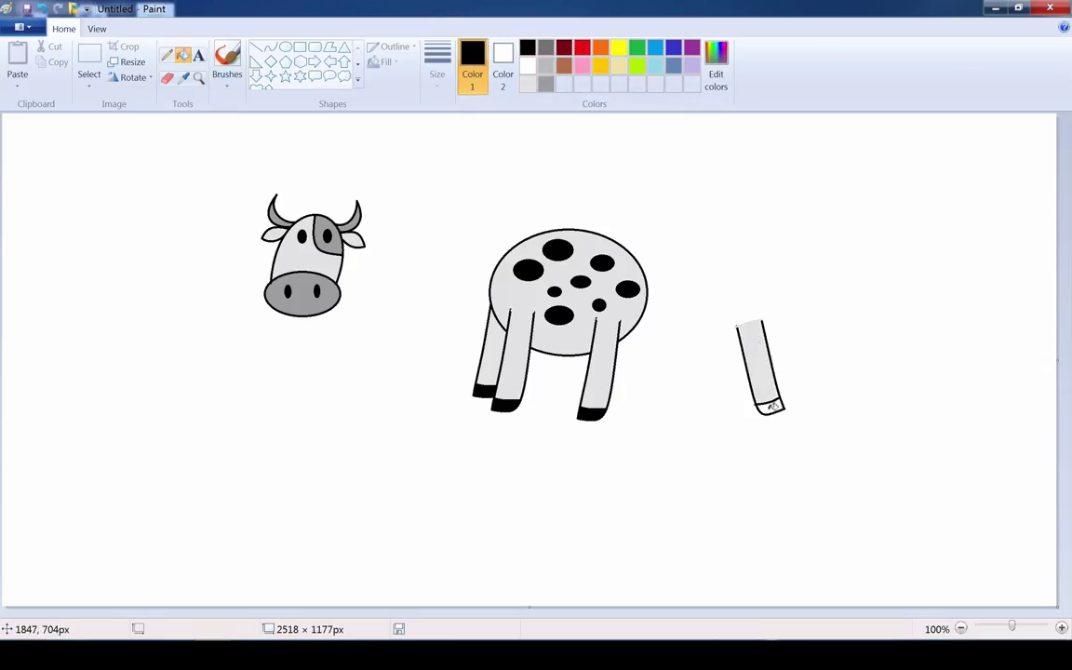
pyautogui.click(778, 406)
# - Move the body over the fourth leg so it forms the far hind leg, and shift the four-legged body left and slightly down
pyautogui.click(79, 57)
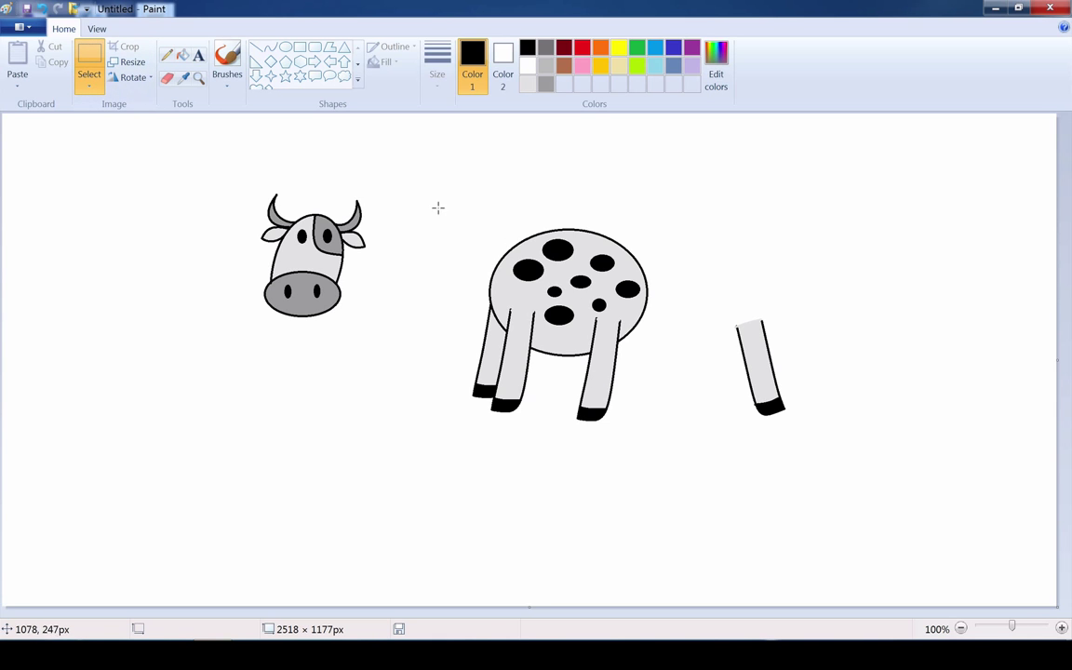
pyautogui.moveTo(433, 198); pyautogui.dragTo(669, 462)
pyautogui.moveTo(586, 372); pyautogui.dragTo(712, 377)
pyautogui.click(895, 309)
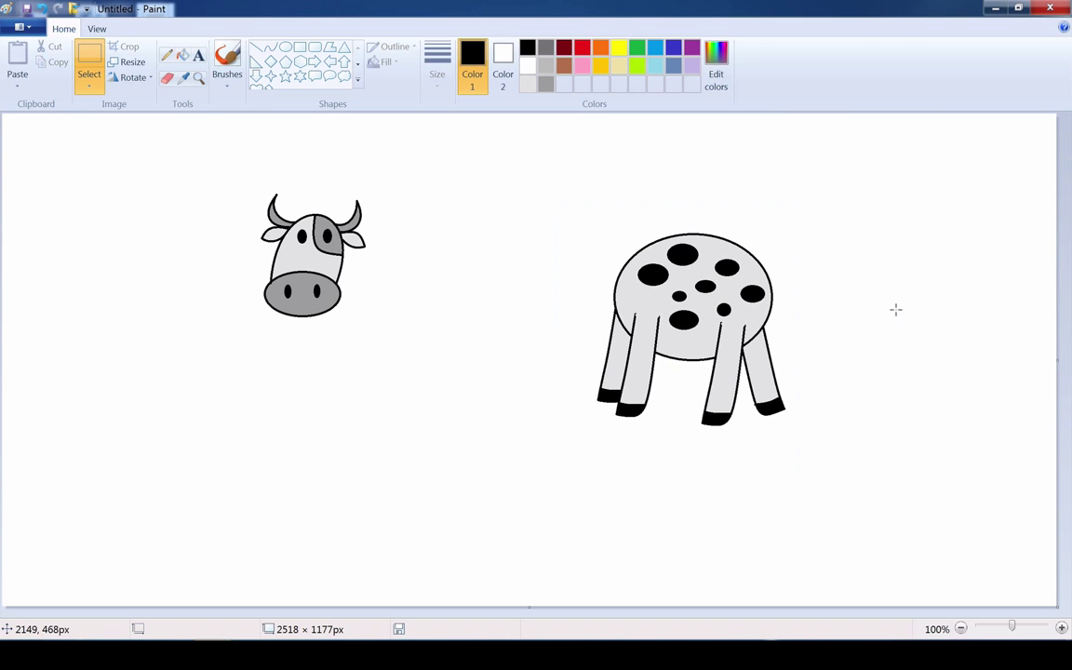
pyautogui.moveTo(550, 225); pyautogui.dragTo(924, 512)
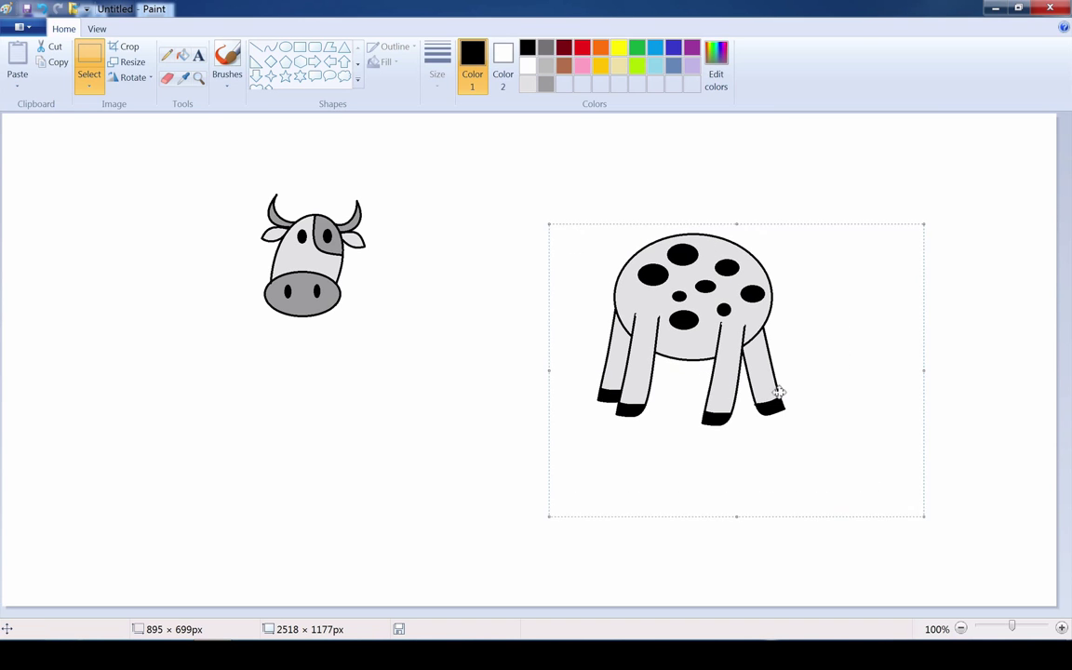
pyautogui.moveTo(766, 392); pyautogui.dragTo(640, 423)
pyautogui.click(859, 371)
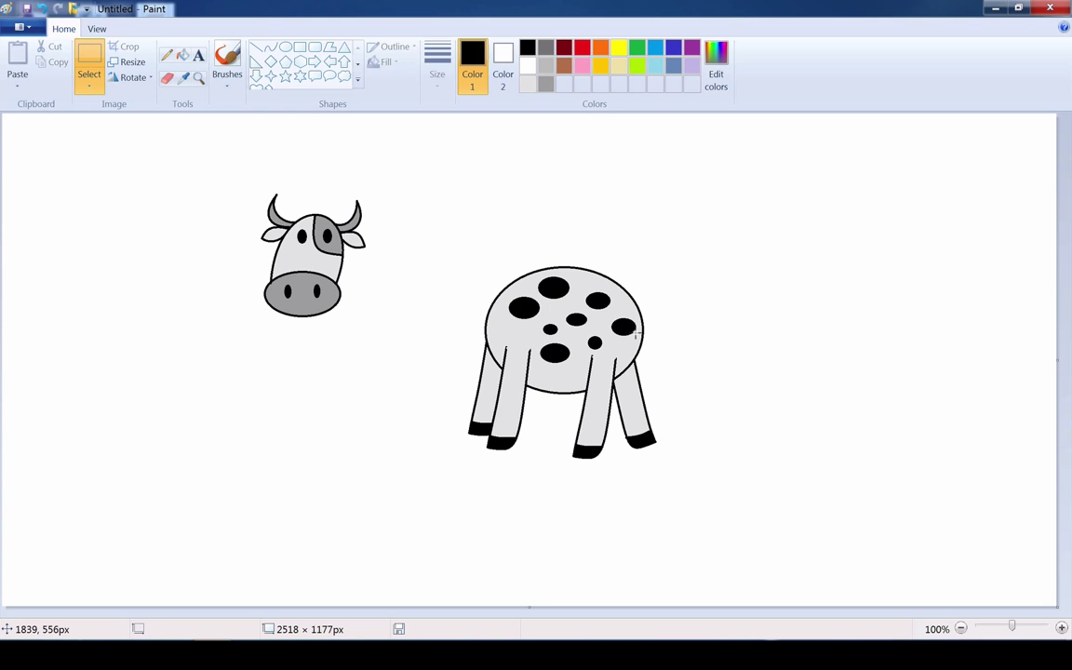
# - Move the cow's head onto the front of the body so that it overlaps the upper left edge
pyautogui.moveTo(198, 179); pyautogui.dragTo(407, 373)
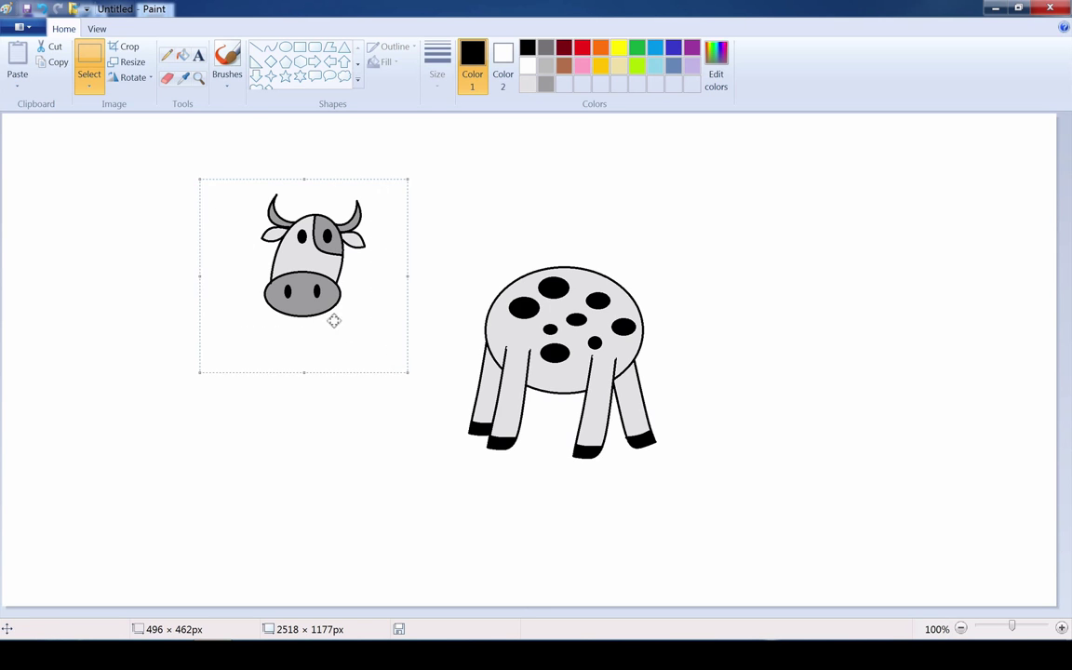
pyautogui.moveTo(335, 318); pyautogui.dragTo(488, 363)
pyautogui.click(715, 332)
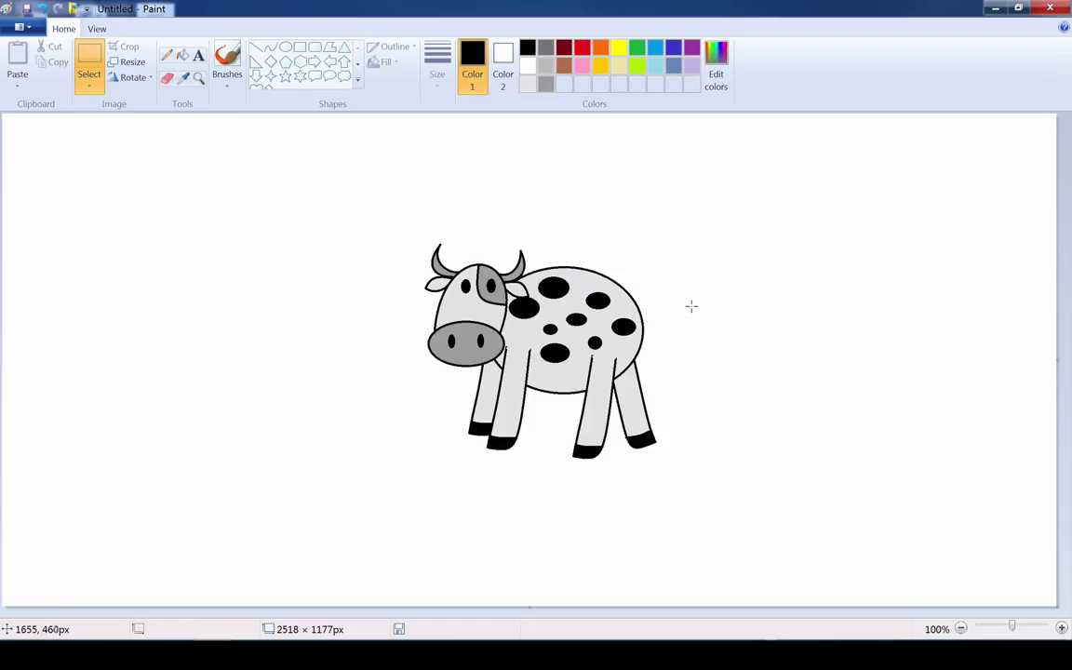
# - Draw a wavy black tail from the rear of the body, ending in a closed leaf-shaped tuft made of two curves
pyautogui.click(270, 46)
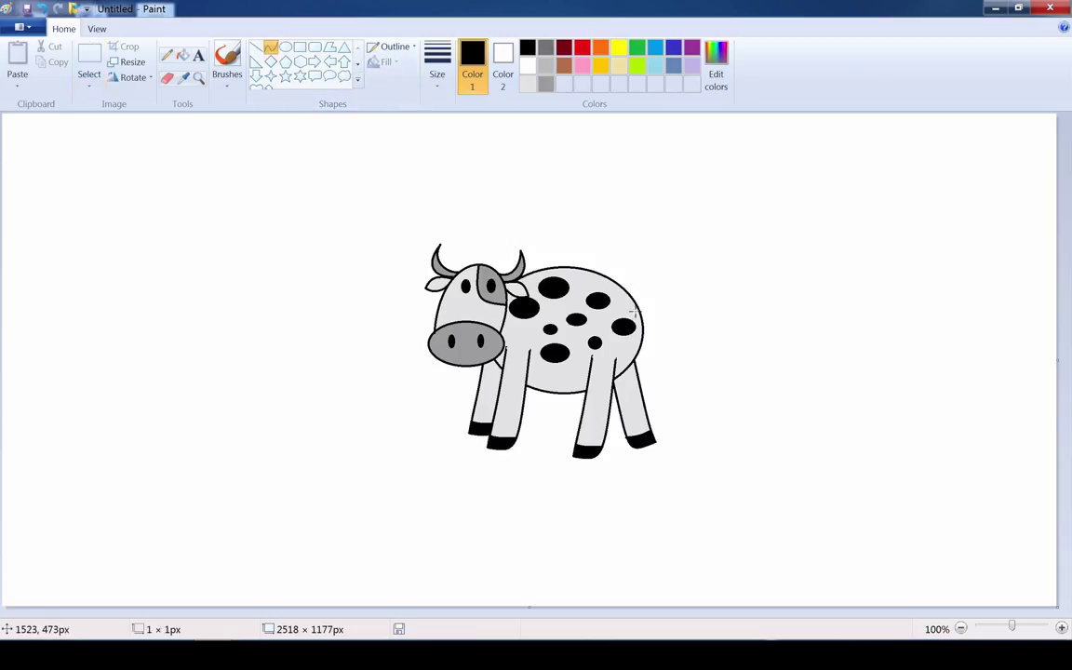
pyautogui.moveTo(632, 310)
pyautogui.mouseDown()
pyautogui.moveTo(667, 316)
pyautogui.moveTo(651, 300)
pyautogui.moveTo(663, 326)
pyautogui.mouseUp()
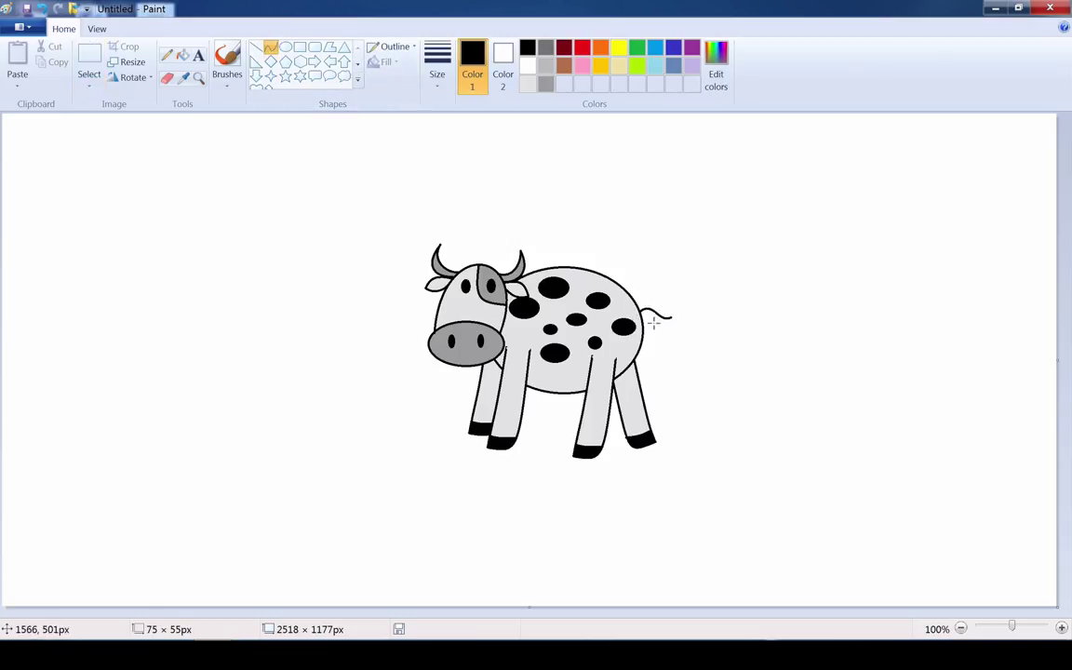
pyautogui.click(754, 351)
pyautogui.moveTo(669, 318)
pyautogui.mouseDown()
pyautogui.moveTo(689, 322)
pyautogui.moveTo(675, 313)
pyautogui.moveTo(685, 310)
pyautogui.mouseUp()
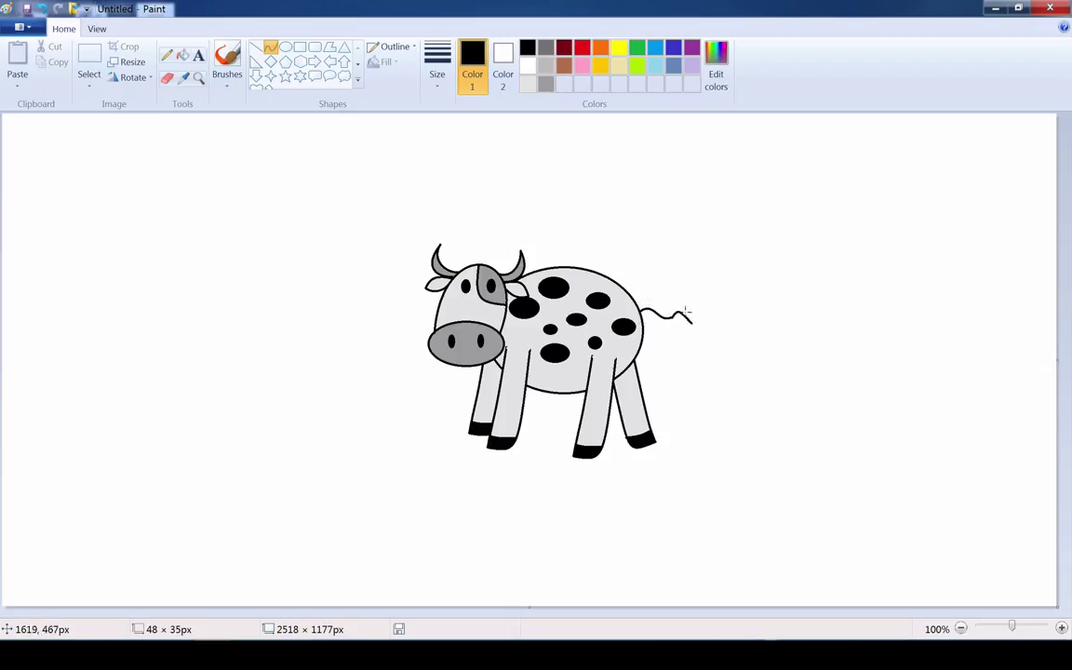
pyautogui.click(792, 330)
pyautogui.moveTo(669, 317)
pyautogui.mouseDown()
pyautogui.moveTo(688, 322)
pyautogui.moveTo(680, 328)
pyautogui.mouseUp()
pyautogui.click(806, 318)
# - Fill the tuft at the end of the tail with black
pyautogui.click(182, 55)
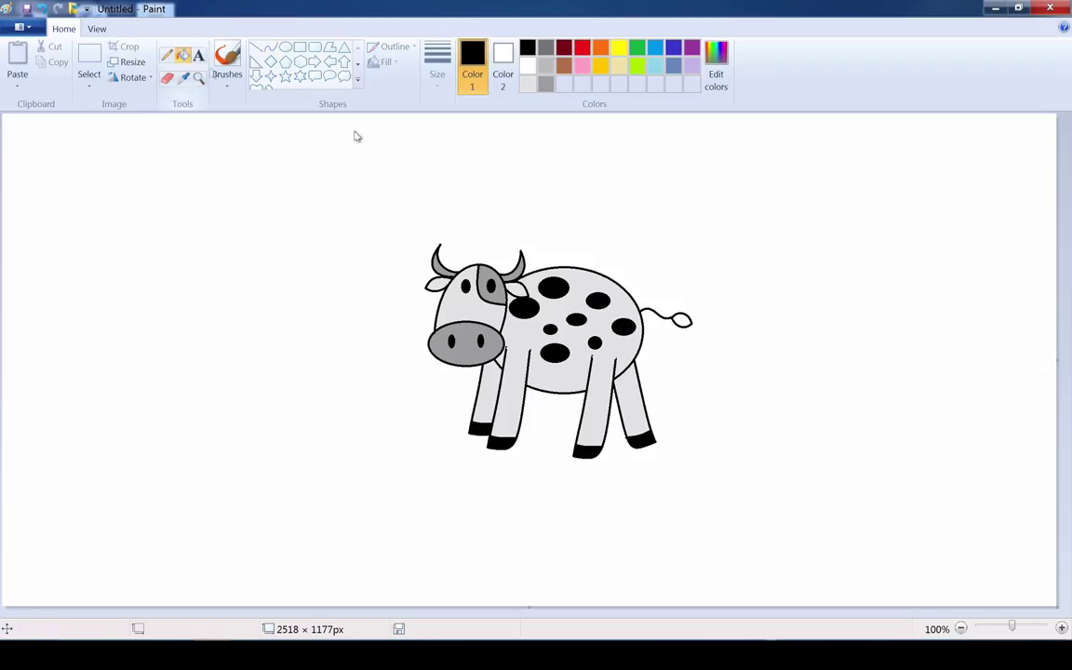